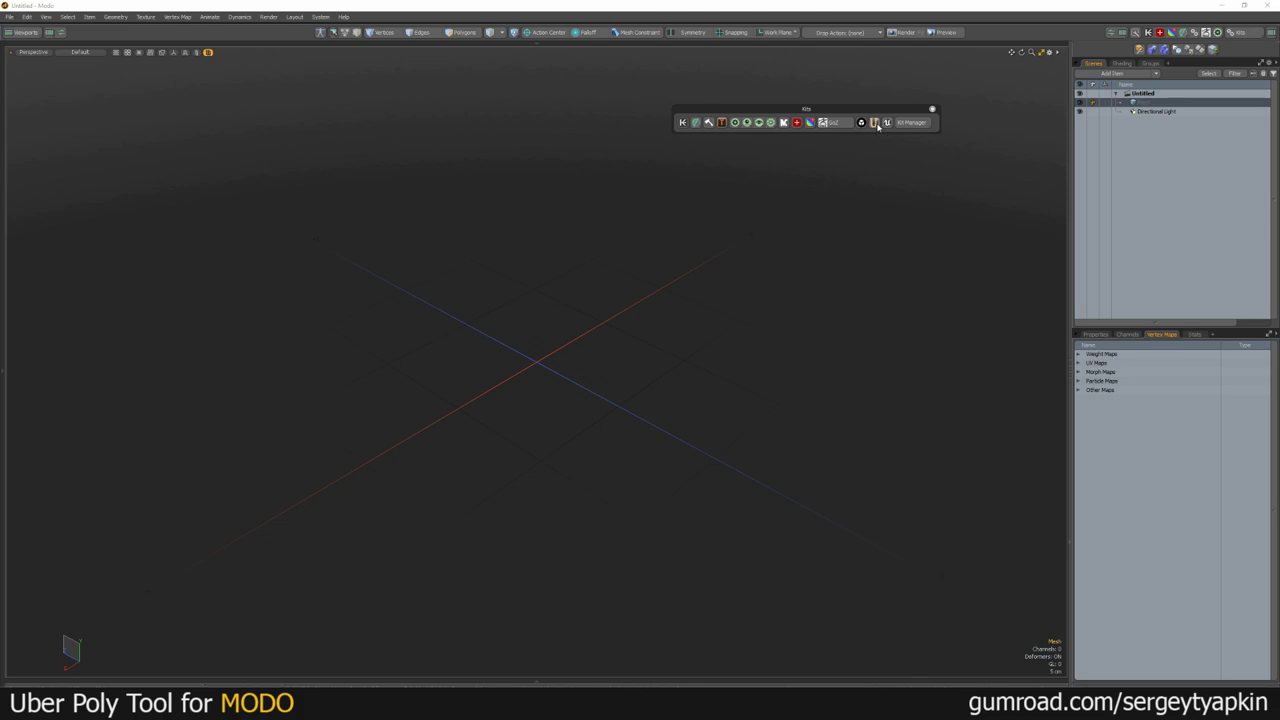
Step: Open the Uber Poly Tool setup form and map the Main set Uber button to 6, overwriting the existing assignment
{"action": "left_click", "coordinate": [874, 122]}
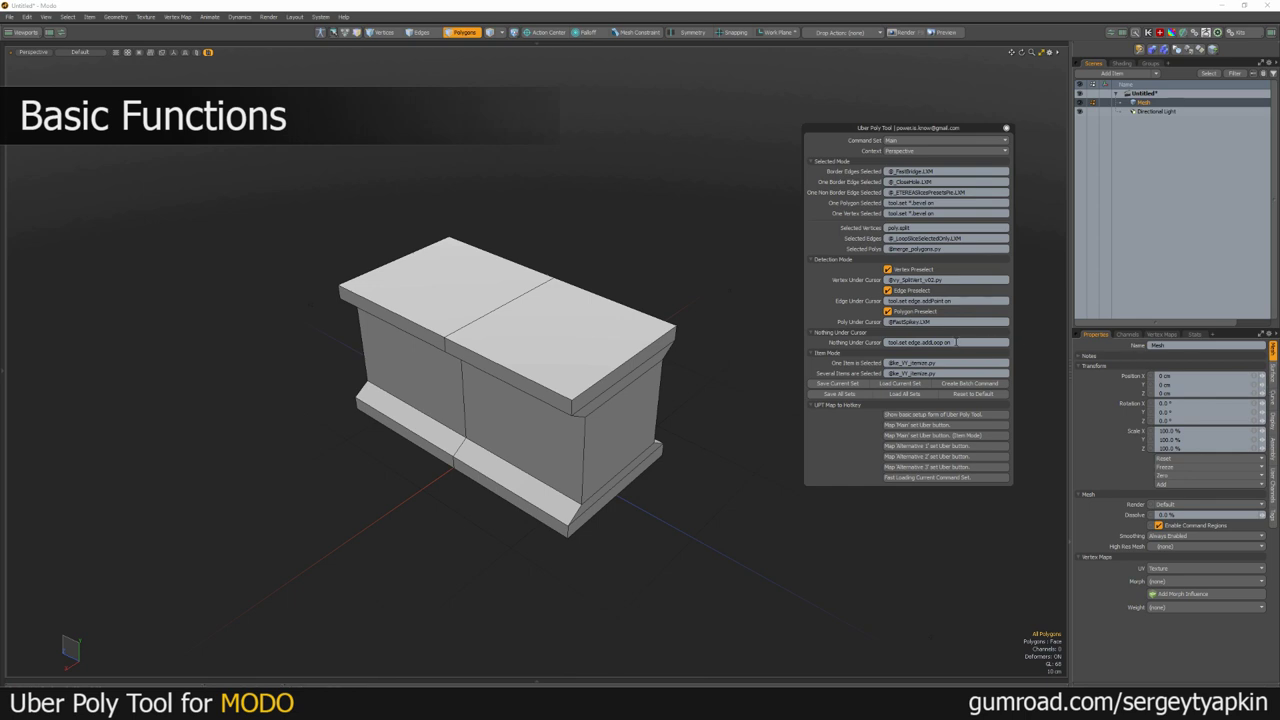
{"action": "left_click", "coordinate": [918, 428]}
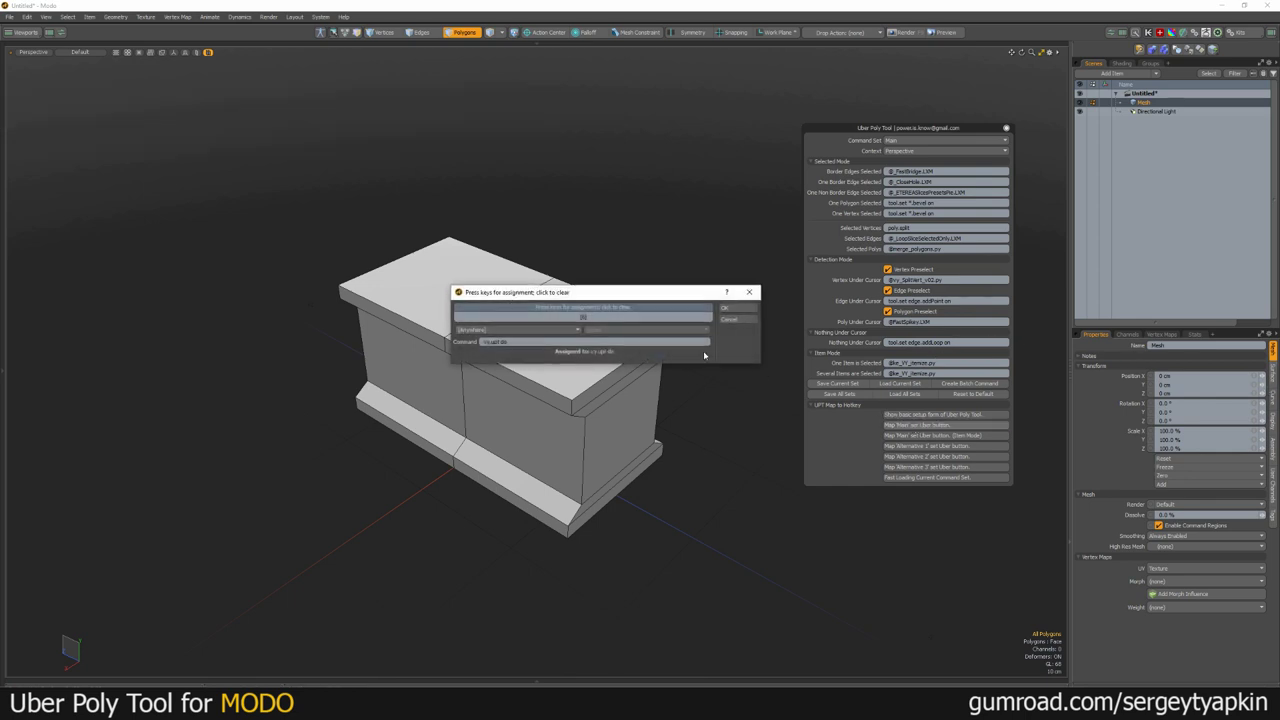
{"action": "key", "text": "6"}
{"action": "left_click", "coordinate": [728, 309]}
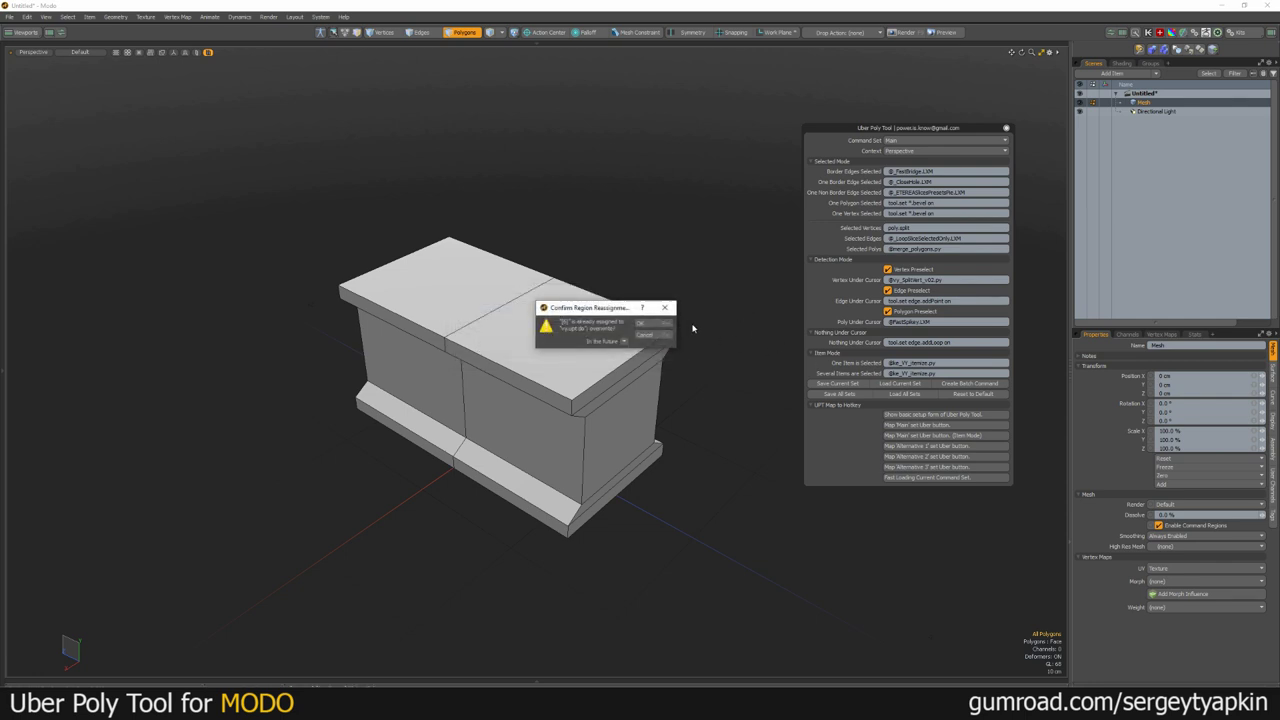
{"action": "left_click", "coordinate": [641, 323]}
Step: Map the Main set Uber button for Item Mode to 6, overwriting the existing assignment
{"action": "left_click", "coordinate": [926, 436]}
{"action": "key", "text": "6"}
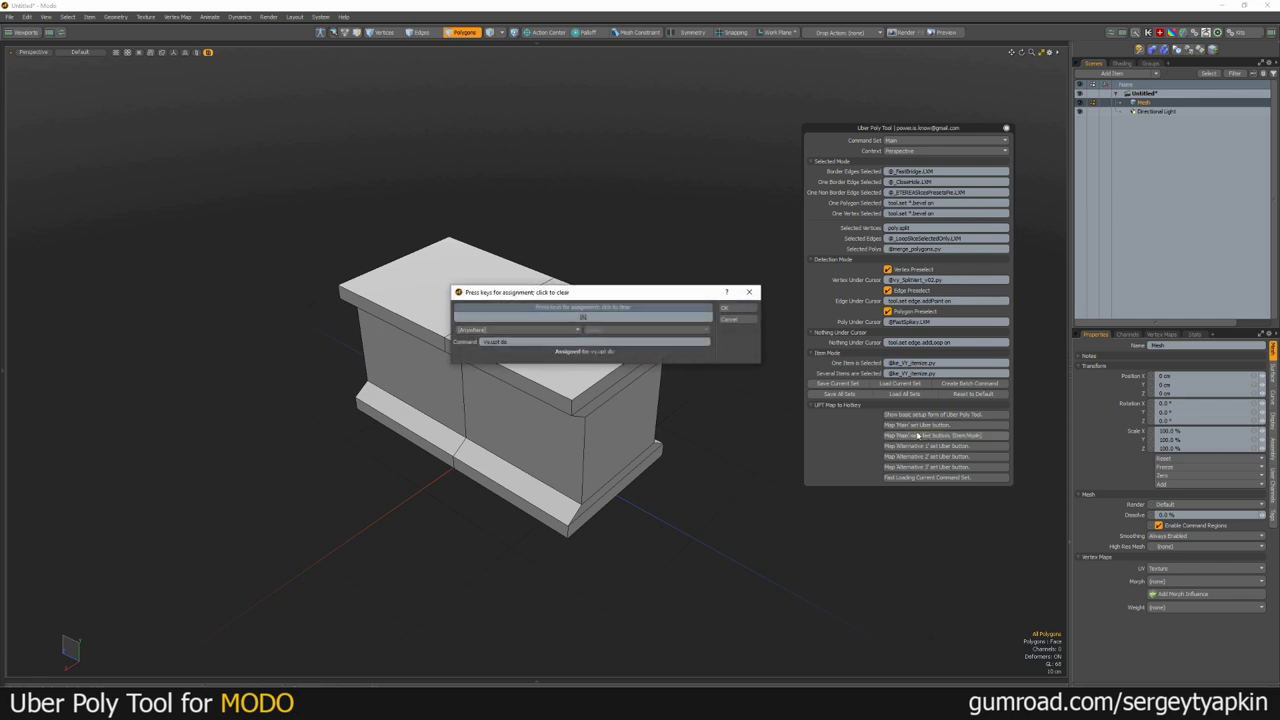
{"action": "left_click", "coordinate": [726, 308]}
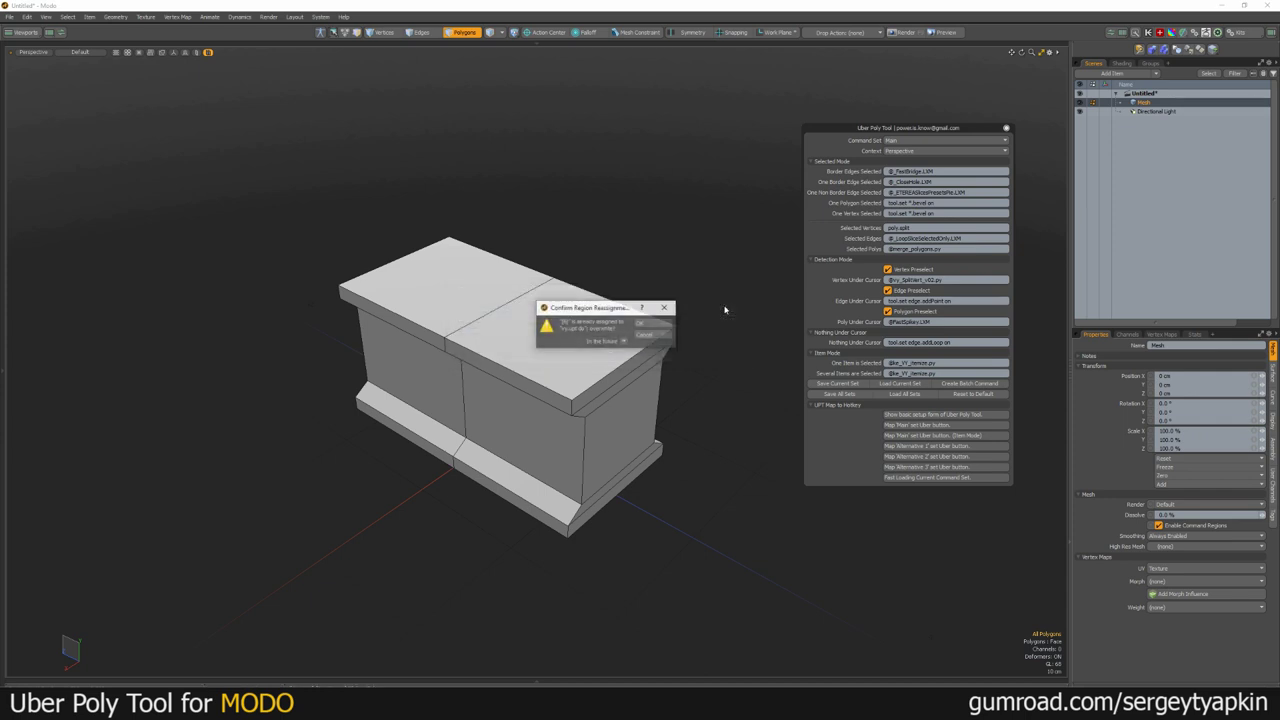
{"action": "left_click", "coordinate": [664, 324]}
Step: Delete the two polygons forming the top of the box
{"action": "mouse_move", "coordinate": [560, 327]}
{"action": "left_mouse_down", "text": "alt+shift"}
{"action": "mouse_move", "coordinate": [598, 334]}
{"action": "mouse_move", "coordinate": [509, 298]}
{"action": "left_mouse_up", "text": "alt+shift"}
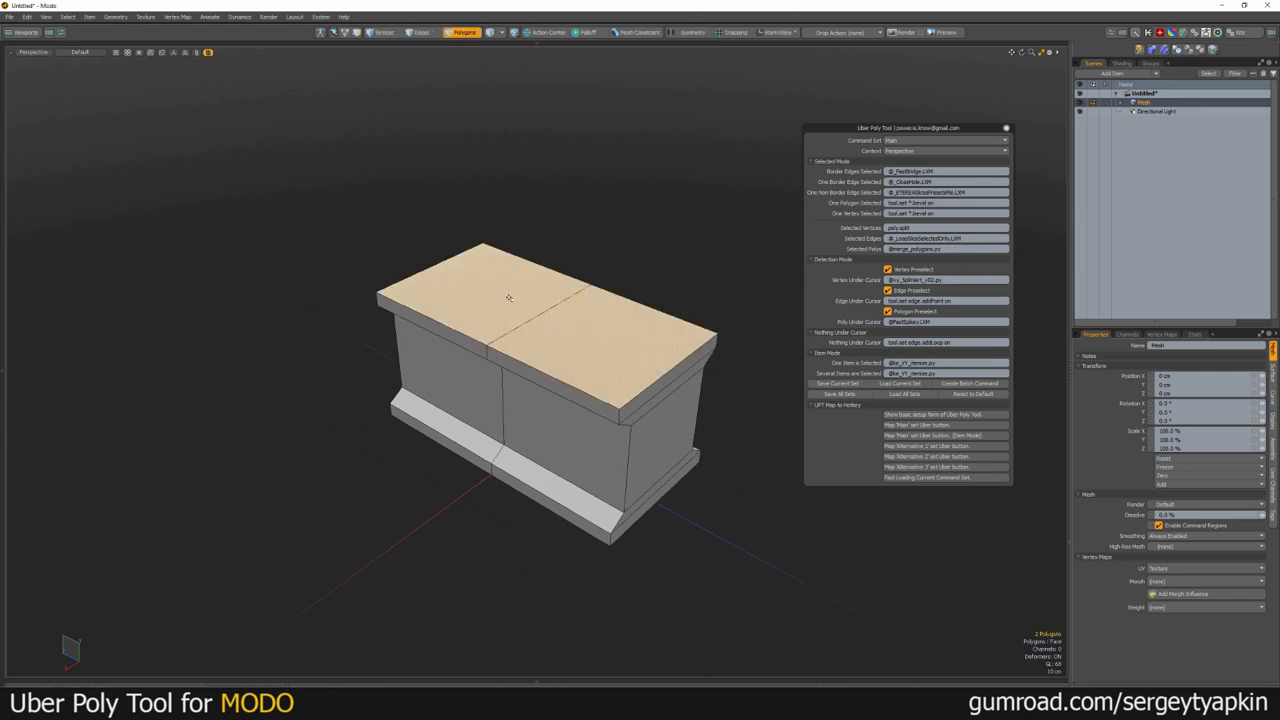
{"action": "key", "text": "Delete"}
{"action": "key", "text": "2"}
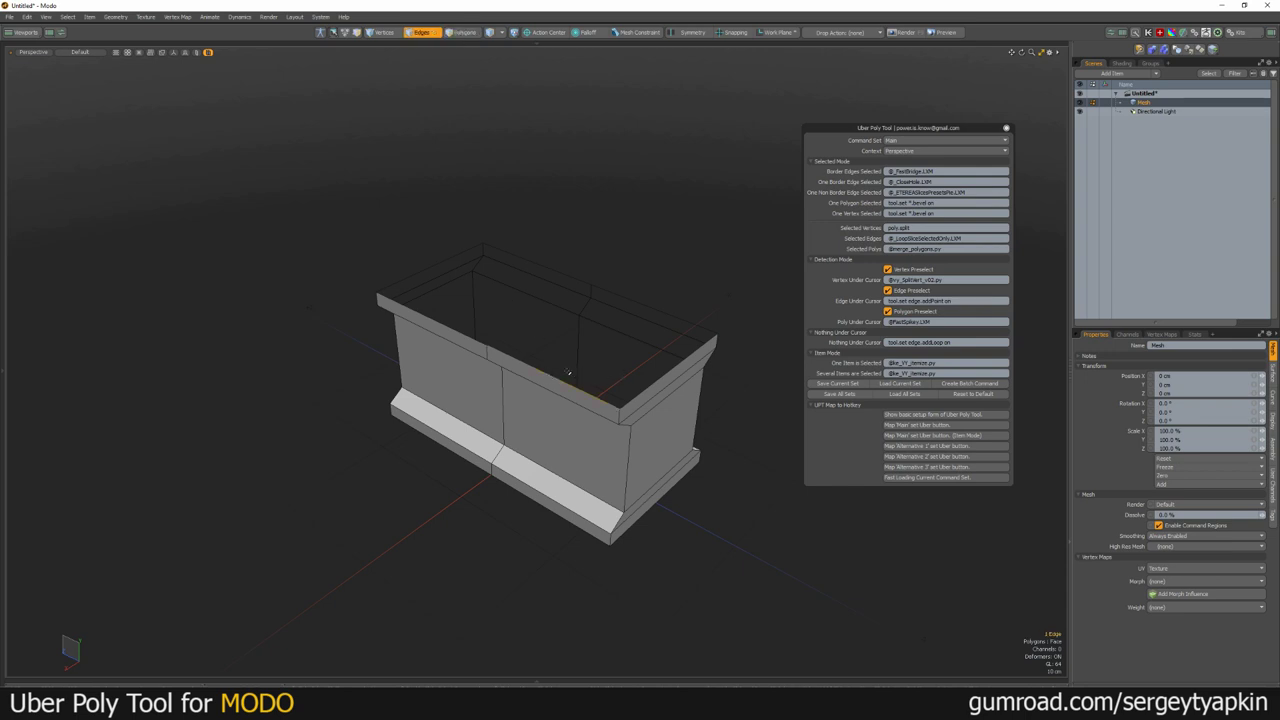
Step: Try closing the open top from a single border edge, and undo the fill
{"action": "key", "text": "space"}
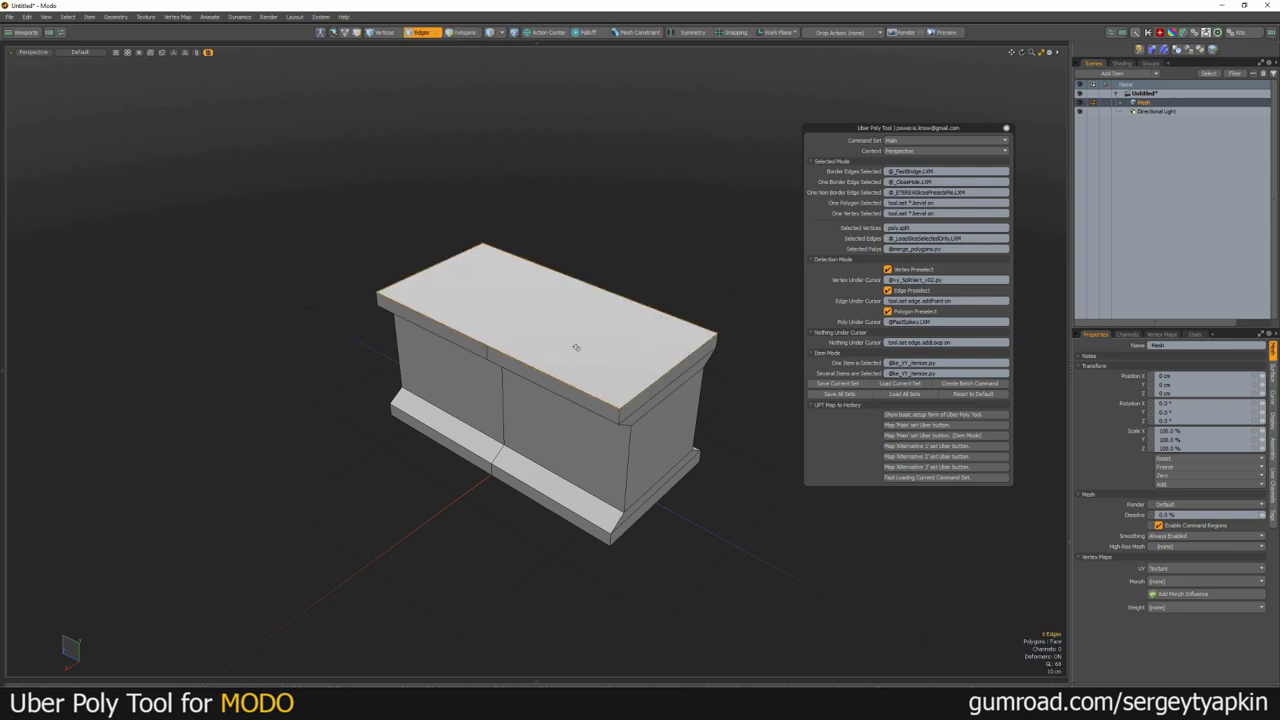
{"action": "key", "text": "ctrl+z"}
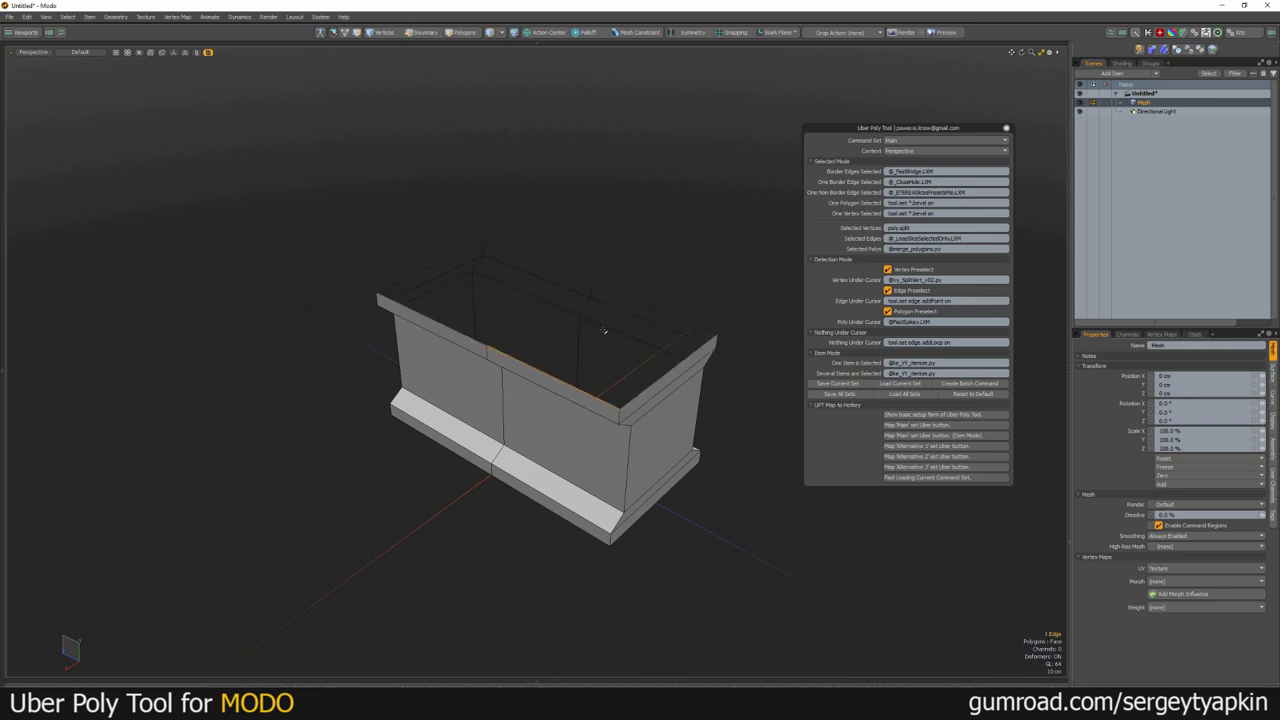
Step: Bridge the border edges along both long sides of the opening to rebuild the top as two polygons
{"action": "left_click_drag", "start_coordinate": [637, 300], "coordinate": [560, 276], "text": "shift"}
{"action": "left_click", "coordinate": [459, 332], "text": "shift"}
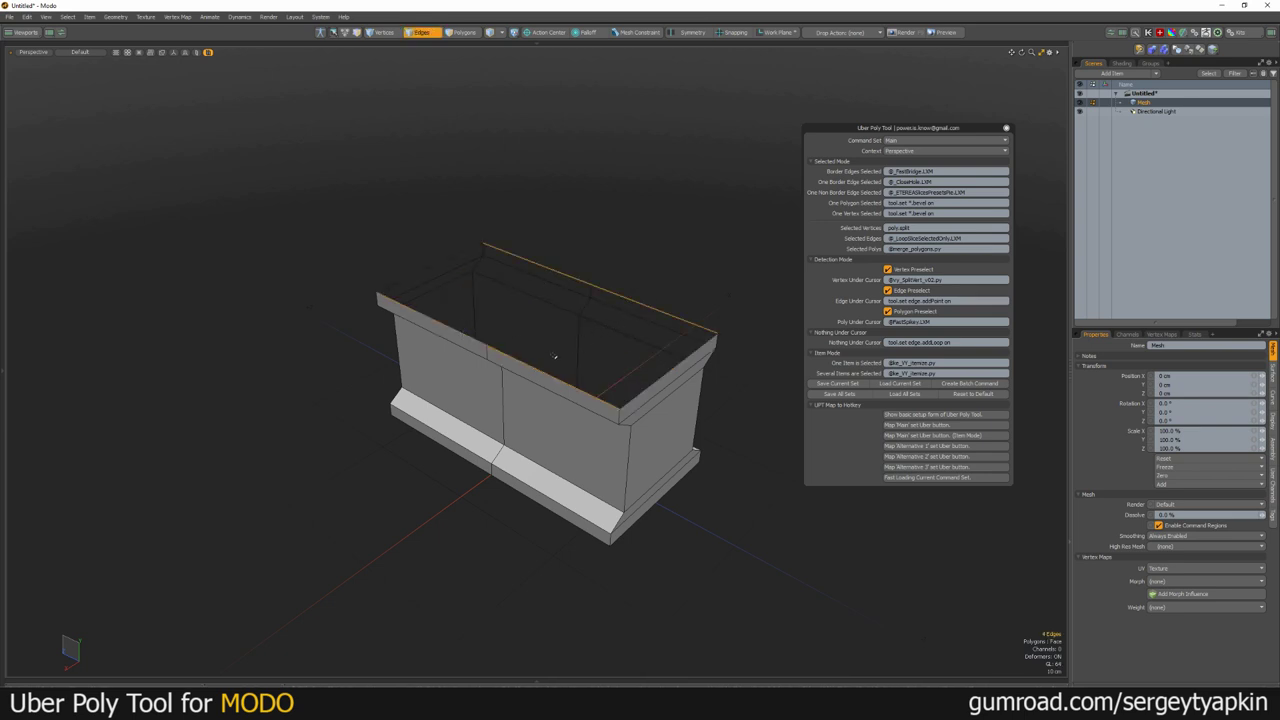
{"action": "key", "text": "space"}
{"action": "left_click_drag", "start_coordinate": [611, 334], "coordinate": [577, 331], "text": "alt"}
{"action": "scroll", "coordinate": [577, 331], "scroll_direction": "up", "scroll_amount": 2}
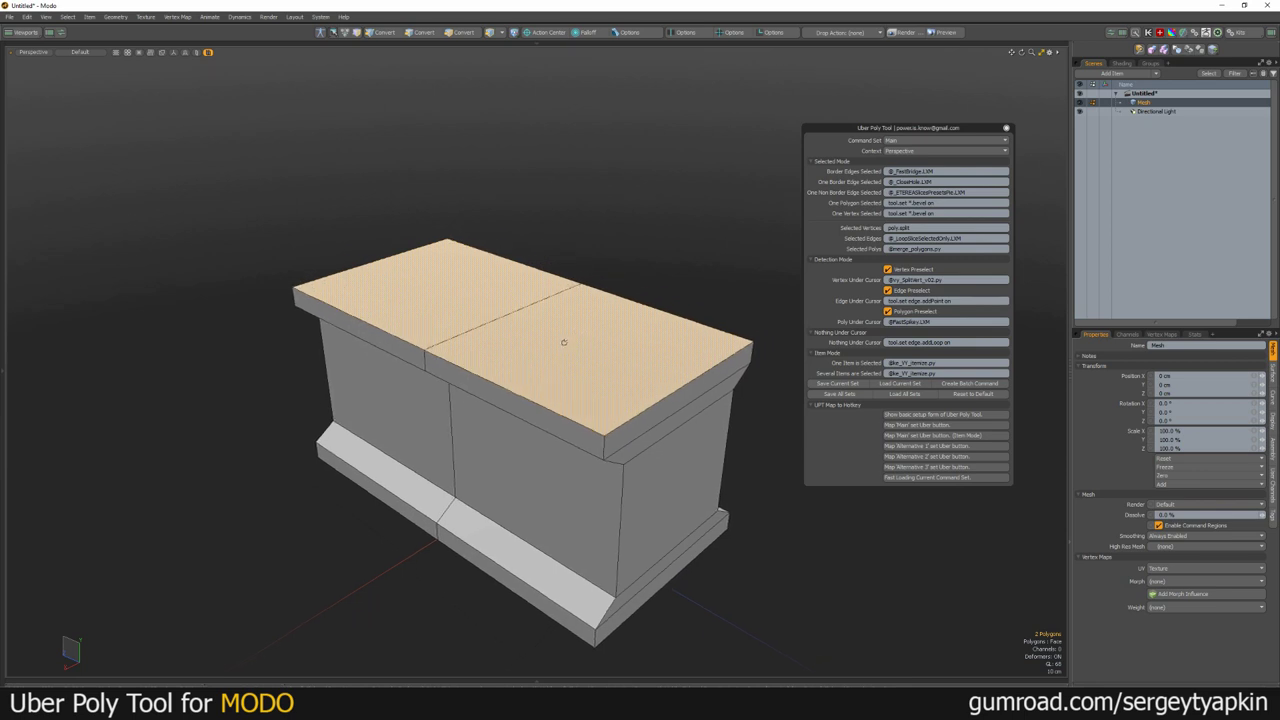
Step: Insert two edge loops across the box from the front half of the lid's long upper edge
{"action": "left_click", "coordinate": [586, 355], "text": "ctrl"}
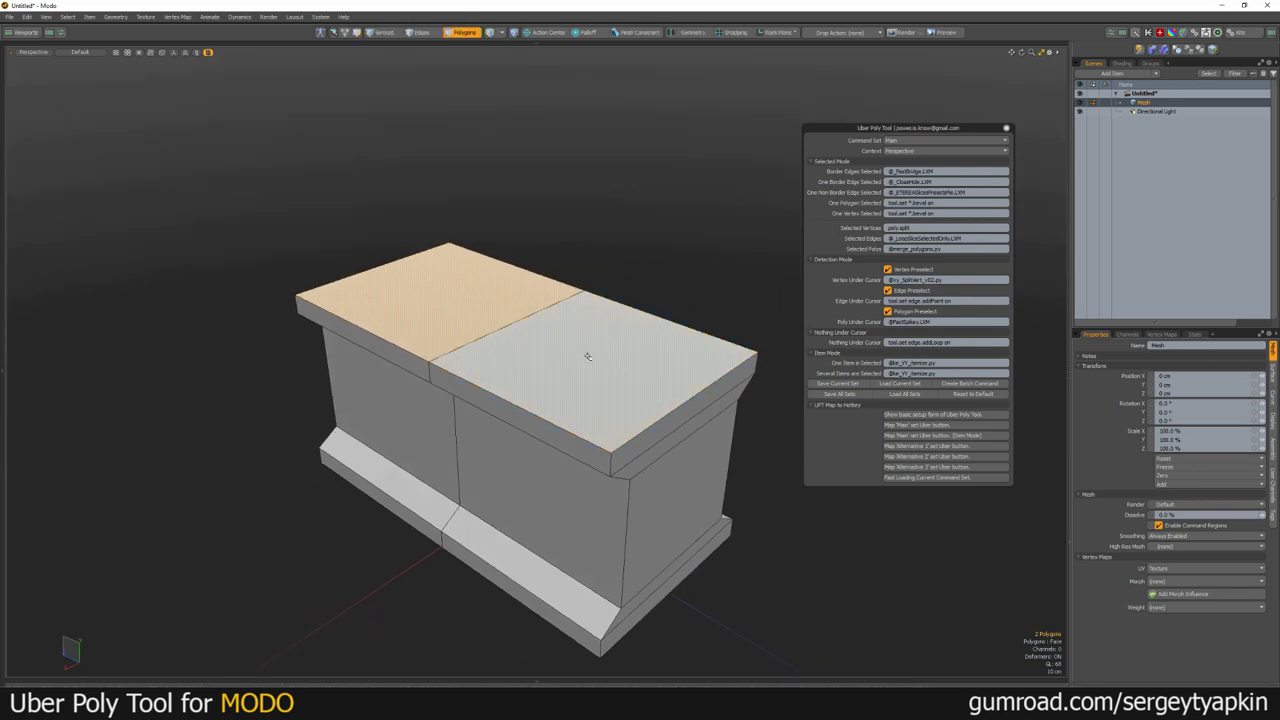
{"action": "key", "text": "2"}
{"action": "left_click", "coordinate": [527, 409]}
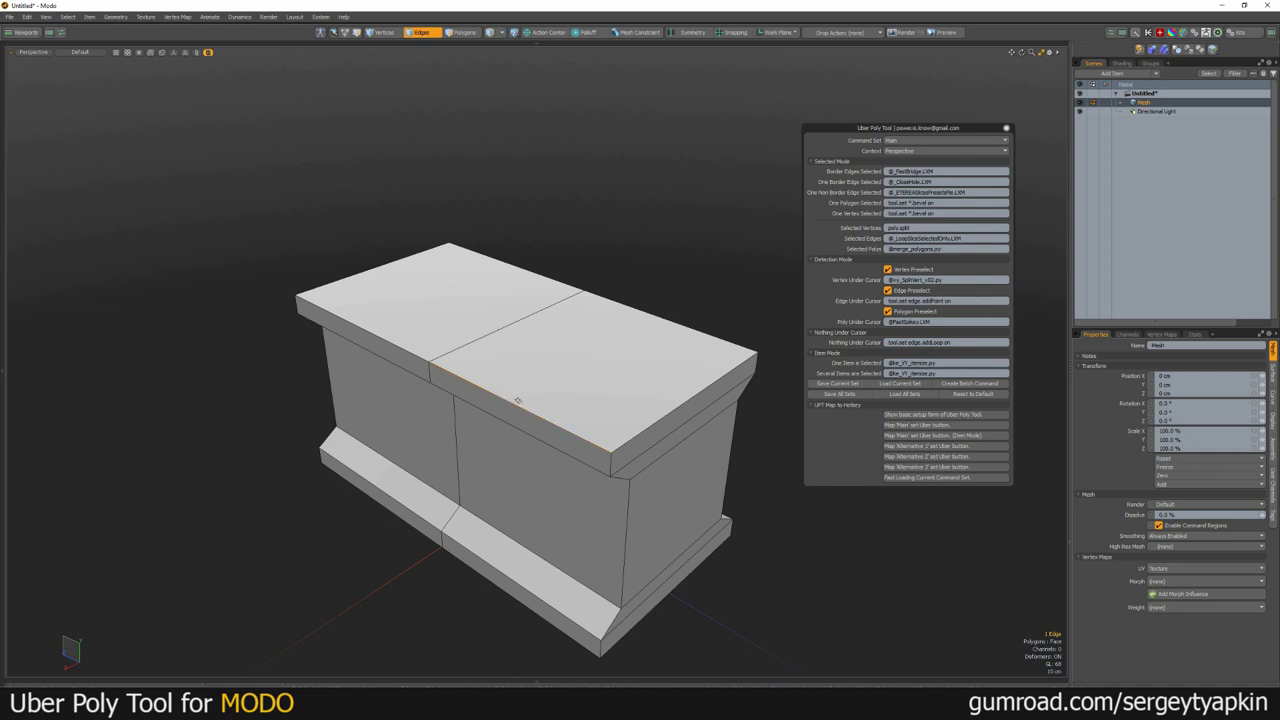
{"action": "left_click", "coordinate": [563, 369]}
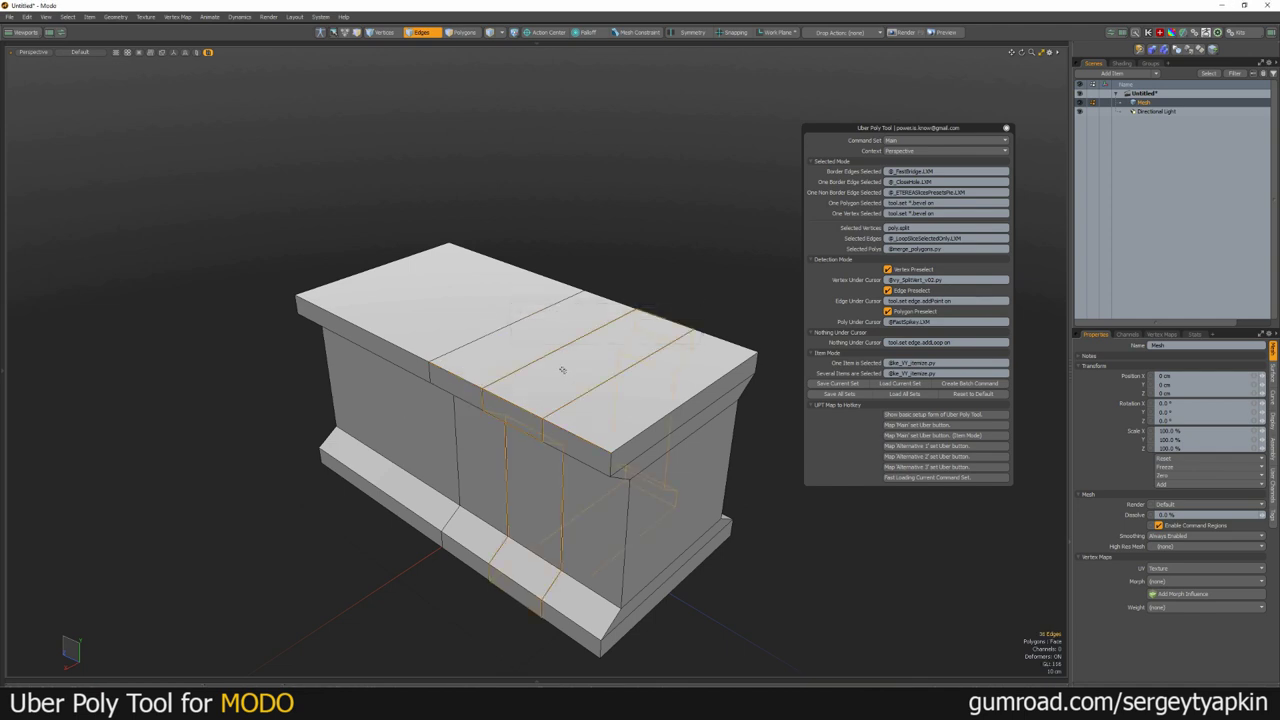
{"action": "left_click_drag", "start_coordinate": [600, 354], "coordinate": [558, 202], "text": "alt"}
Step: Bevel the top polygon strip beside the middle edge upward into a raised block
{"action": "key", "text": "3"}
{"action": "left_click", "coordinate": [560, 303]}
{"action": "key", "text": "b"}
{"action": "key", "text": "space"}
{"action": "left_click", "coordinate": [723, 210]}
{"action": "left_click_drag", "start_coordinate": [582, 300], "coordinate": [552, 348], "text": "alt+shift"}
Step: Try beveling an upper corner vertex of the raised block, and undo the bevel
{"action": "key", "text": "1"}
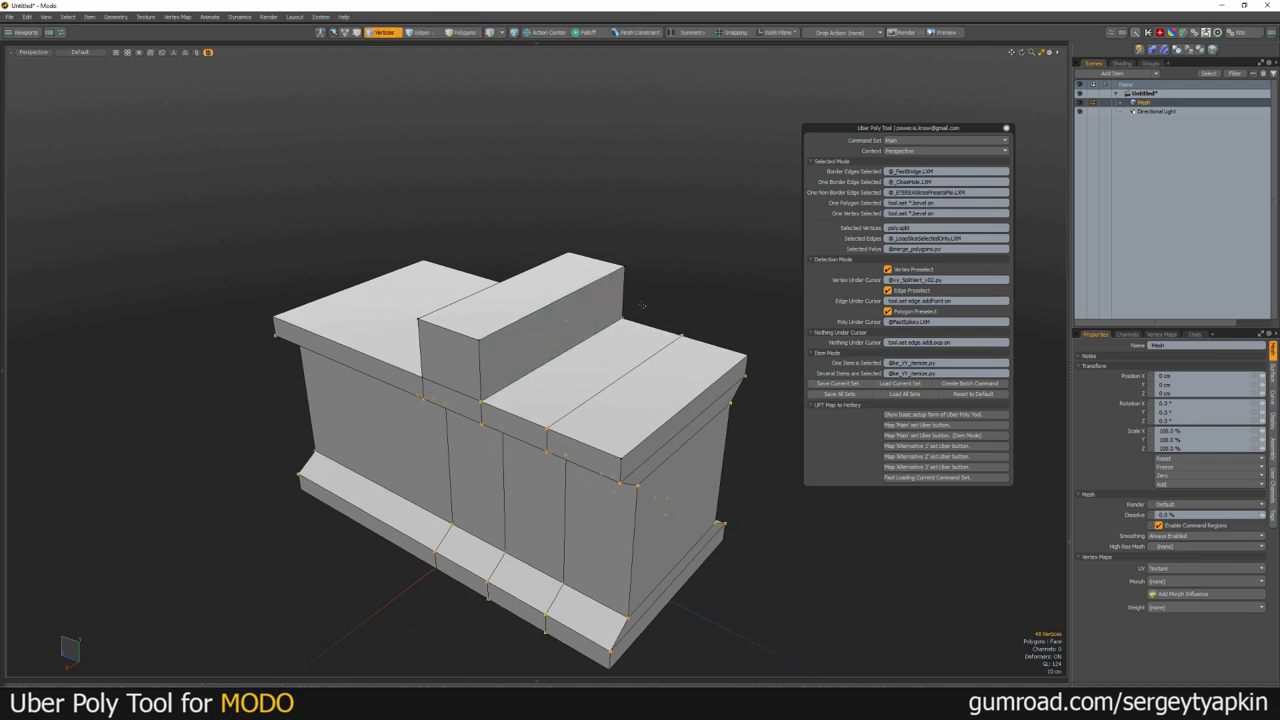
{"action": "left_click_drag", "start_coordinate": [614, 250], "coordinate": [533, 285], "text": "alt"}
{"action": "key", "text": "b"}
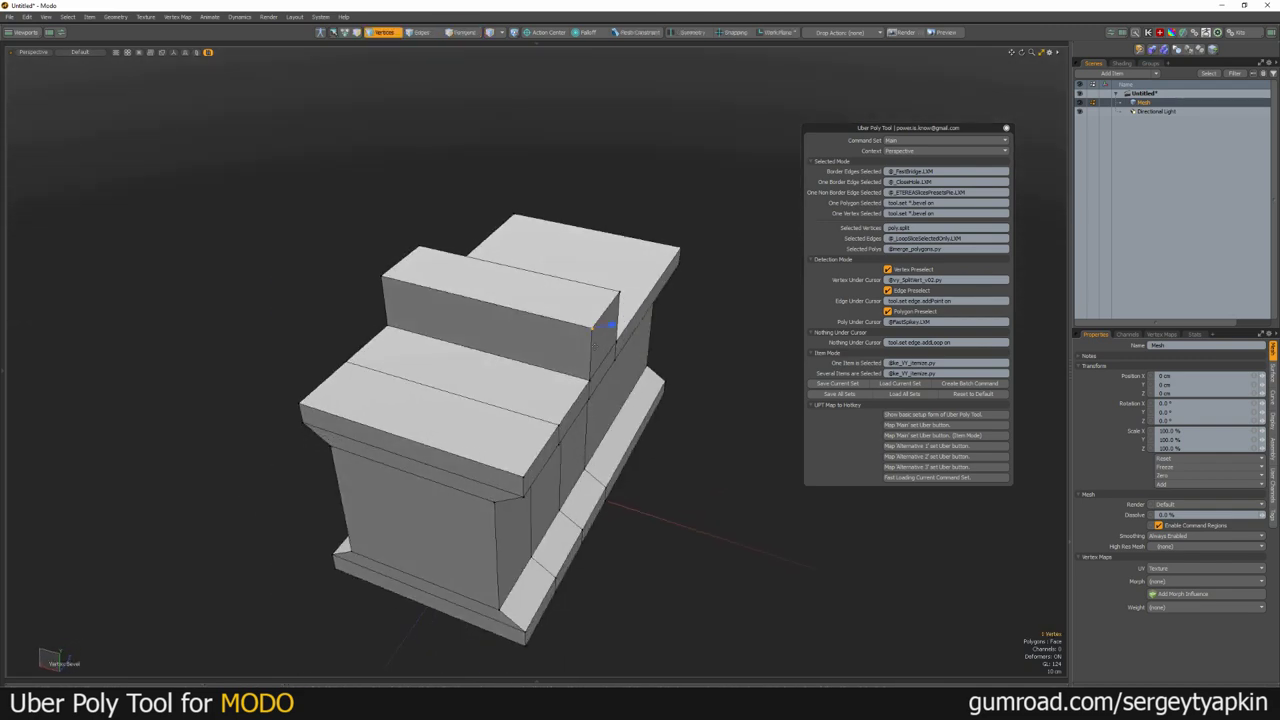
{"action": "mouse_move", "coordinate": [606, 324]}
{"action": "left_mouse_down"}
{"action": "mouse_move", "coordinate": [357, 334]}
{"action": "mouse_move", "coordinate": [620, 305]}
{"action": "mouse_move", "coordinate": [471, 277]}
{"action": "mouse_move", "coordinate": [523, 326]}
{"action": "mouse_move", "coordinate": [690, 334]}
{"action": "mouse_move", "coordinate": [569, 380]}
{"action": "mouse_move", "coordinate": [611, 371]}
{"action": "mouse_move", "coordinate": [595, 320]}
{"action": "left_mouse_up"}
{"action": "scroll", "coordinate": [620, 305], "scroll_direction": "up", "scroll_amount": 5, "text": "alt"}
{"action": "scroll", "coordinate": [620, 305], "scroll_direction": "down", "scroll_amount": 3, "text": "alt"}
{"action": "key", "text": "space"}
{"action": "left_click", "coordinate": [690, 334]}
{"action": "key", "text": "ctrl+z"}
Step: Try splitting the top polygon beside the raised block between two opposite corner vertices, and undo it
{"action": "key", "text": "c"}
{"action": "key", "text": "ctrl+z"}
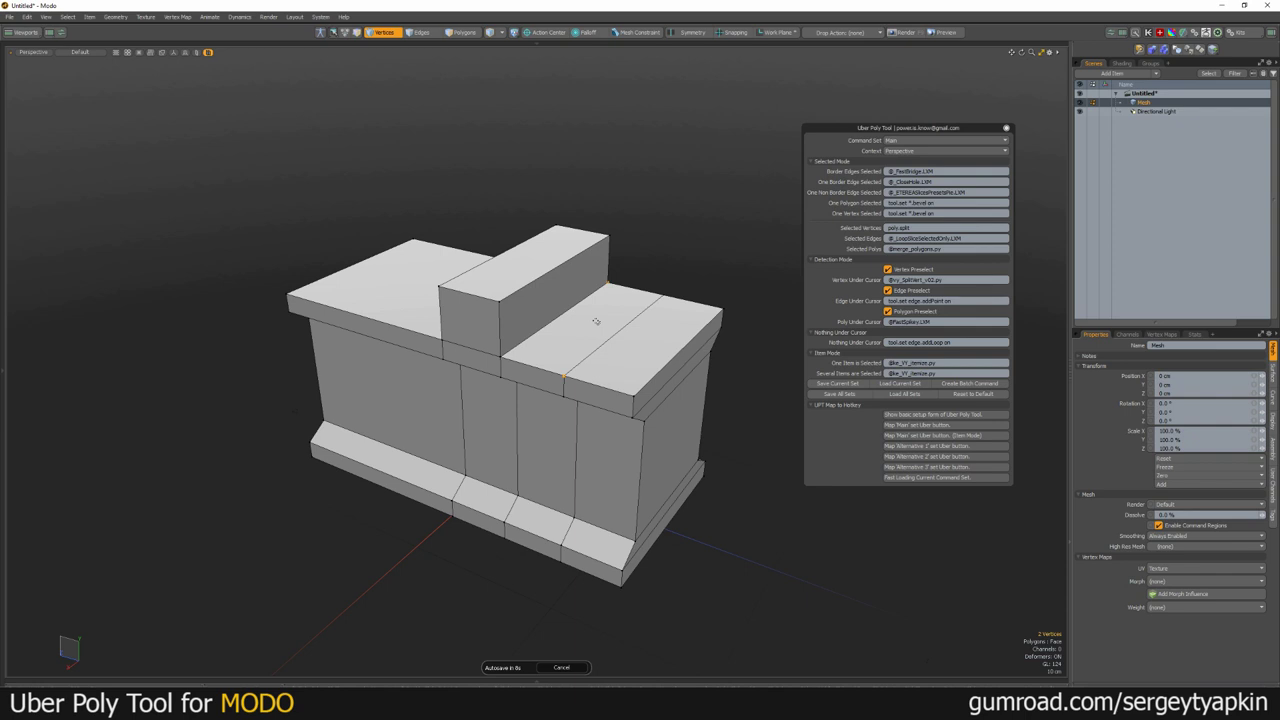
Step: Try loop slicing between the two selected parallel edges on the box top, and undo the slice
{"action": "key", "text": "2"}
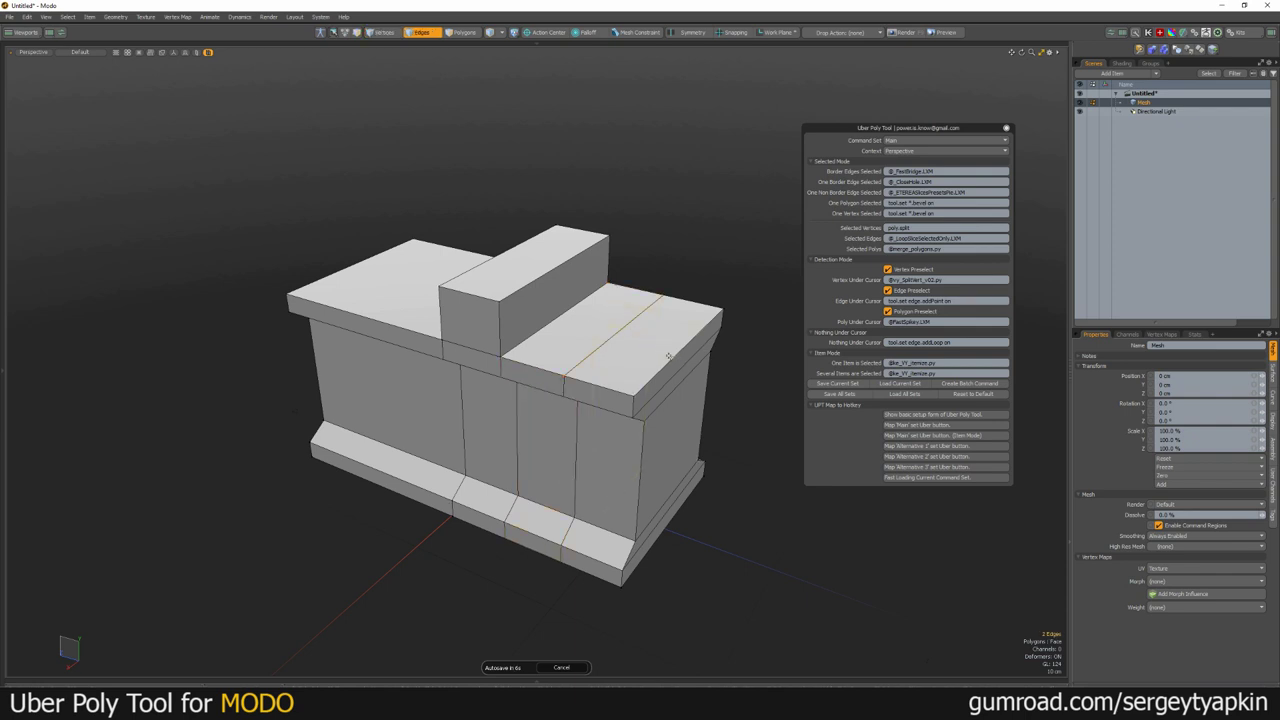
{"action": "key", "text": "q"}
{"action": "mouse_move", "coordinate": [668, 342]}
{"action": "left_mouse_down", "text": "alt"}
{"action": "mouse_move", "coordinate": [603, 344]}
{"action": "mouse_move", "coordinate": [549, 428]}
{"action": "mouse_move", "coordinate": [610, 428]}
{"action": "mouse_move", "coordinate": [525, 428]}
{"action": "mouse_move", "coordinate": [542, 434]}
{"action": "mouse_move", "coordinate": [554, 371]}
{"action": "mouse_move", "coordinate": [650, 368]}
{"action": "mouse_move", "coordinate": [591, 330]}
{"action": "mouse_move", "coordinate": [623, 354]}
{"action": "mouse_move", "coordinate": [609, 339]}
{"action": "left_mouse_up", "text": "alt"}
{"action": "key", "text": "ctrl+z"}
{"action": "key", "text": "space"}
{"action": "key", "text": "ctrl+z"}
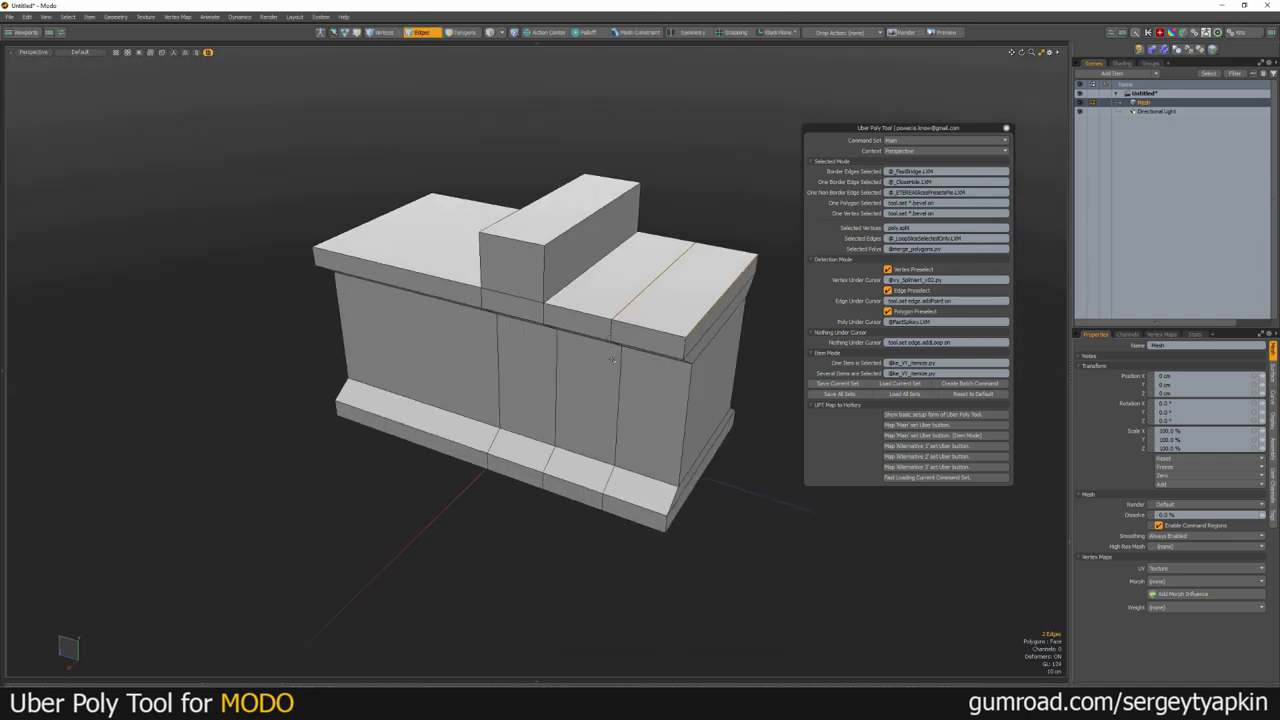
Step: Merge the three adjacent side wall polygons into a single polygon
{"action": "key", "text": "3"}
{"action": "mouse_move", "coordinate": [646, 400]}
{"action": "left_mouse_down"}
{"action": "mouse_move", "coordinate": [548, 380]}
{"action": "mouse_move", "coordinate": [553, 325]}
{"action": "left_mouse_up"}
{"action": "key", "text": "c"}
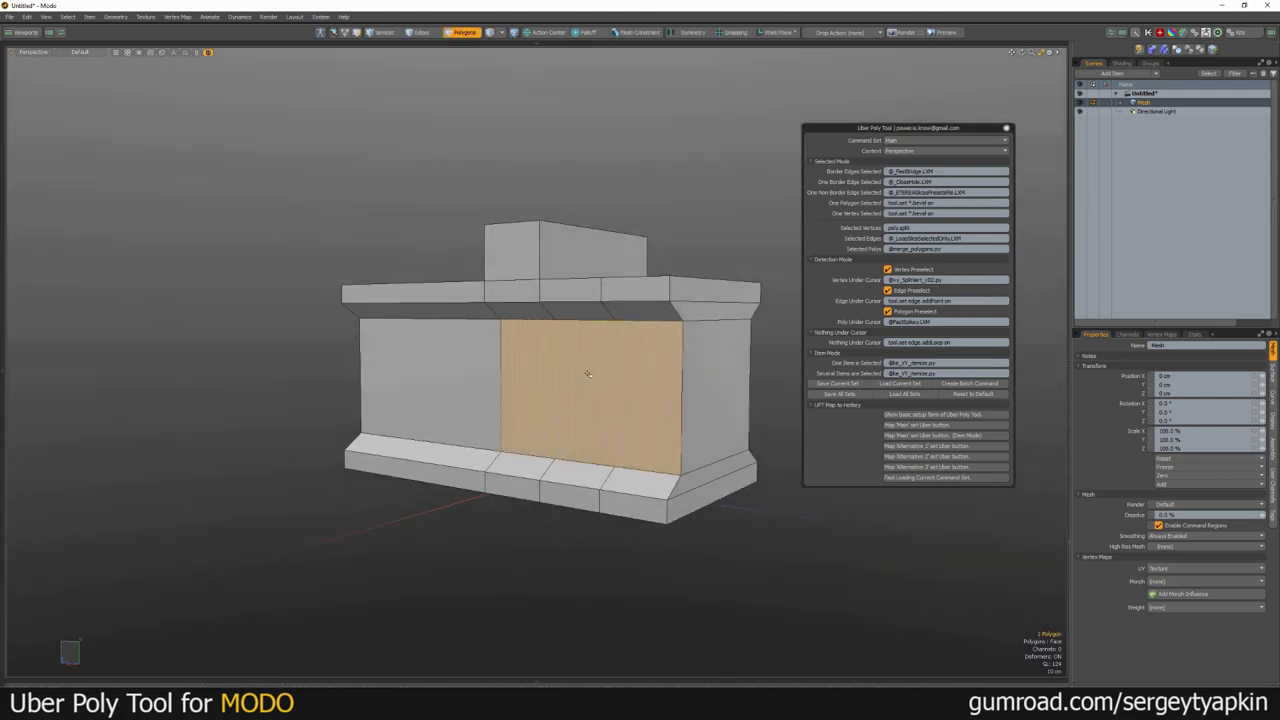
{"action": "left_click", "coordinate": [664, 224]}
Step: Merge the three sloped polygons beneath the lid into one, and undo the polygon merges
{"action": "mouse_move", "coordinate": [668, 223]}
{"action": "left_mouse_down", "text": "alt"}
{"action": "mouse_move", "coordinate": [728, 189]}
{"action": "mouse_move", "coordinate": [733, 172]}
{"action": "left_mouse_up", "text": "alt"}
{"action": "left_click_drag", "start_coordinate": [631, 294], "coordinate": [531, 314]}
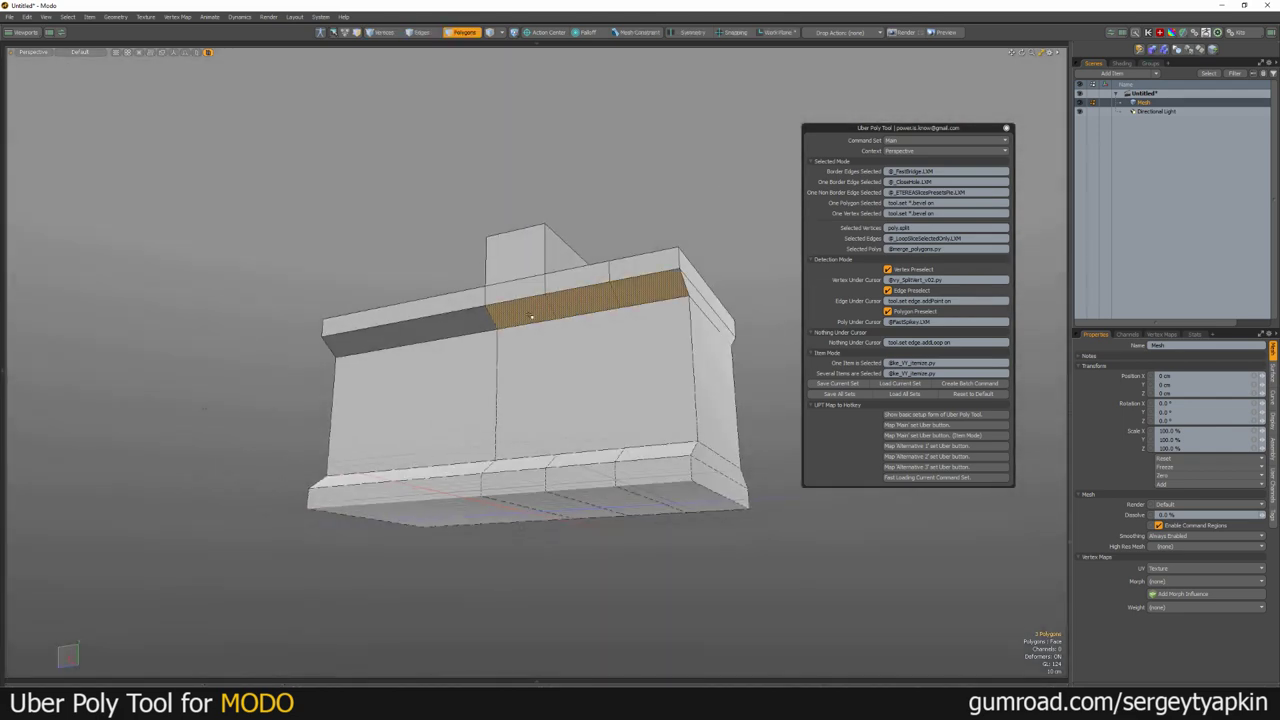
{"action": "key", "text": "c"}
{"action": "key", "text": "1"}
{"action": "left_click_drag", "start_coordinate": [606, 273], "coordinate": [642, 379], "text": "alt"}
{"action": "key", "text": "1"}
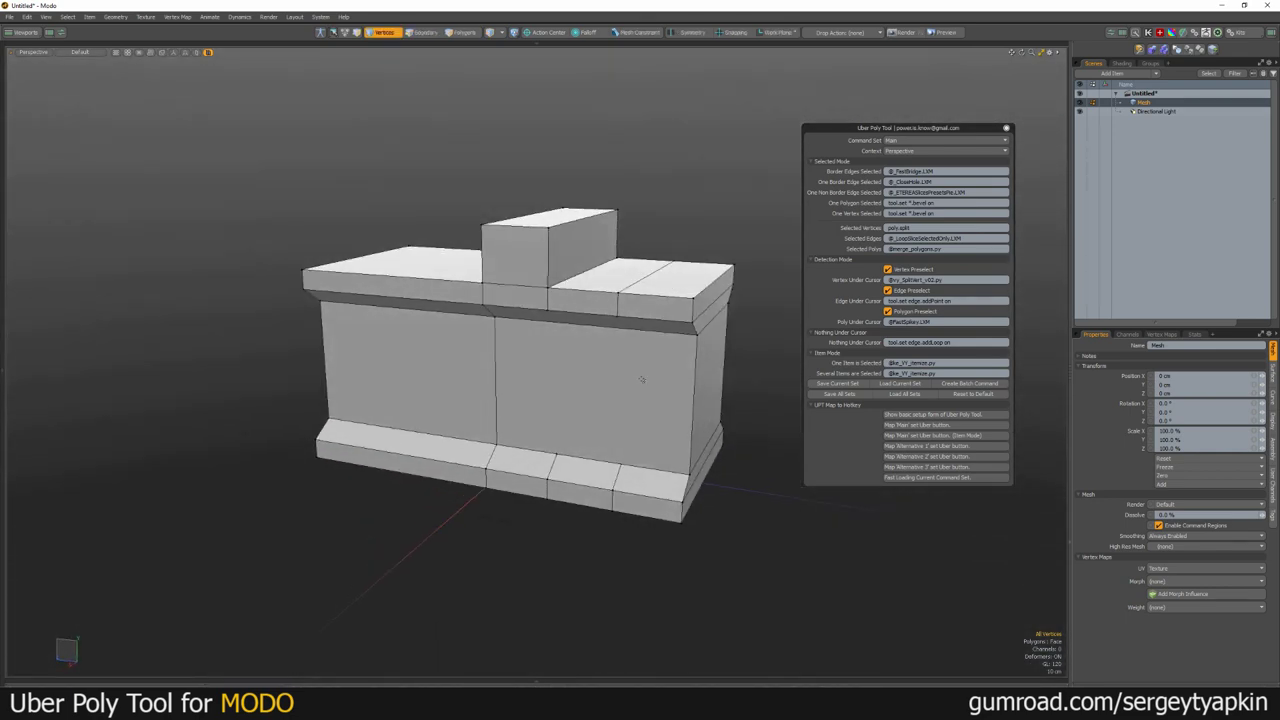
{"action": "key", "text": "ctrl+z"}
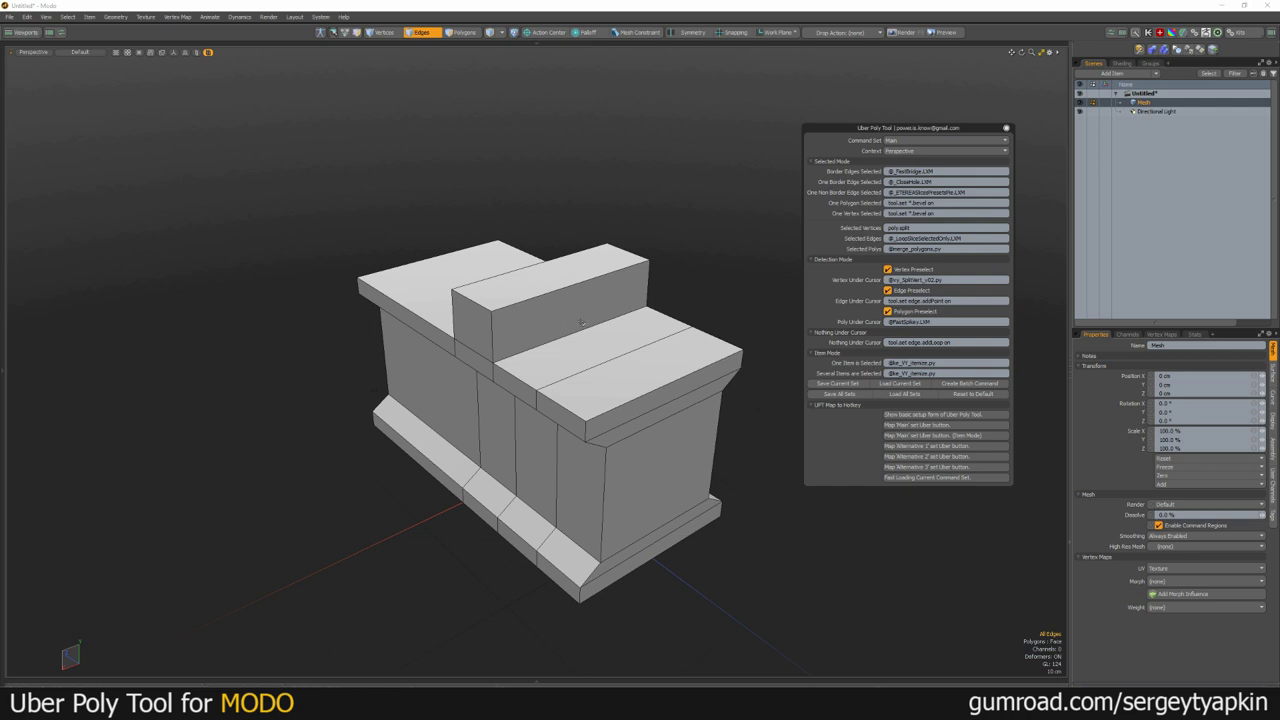
Step: Try spiking the top and side polygons of the raised block, and undo the spikes
{"action": "left_click_drag", "start_coordinate": [581, 322], "coordinate": [618, 338], "text": "alt+shift"}
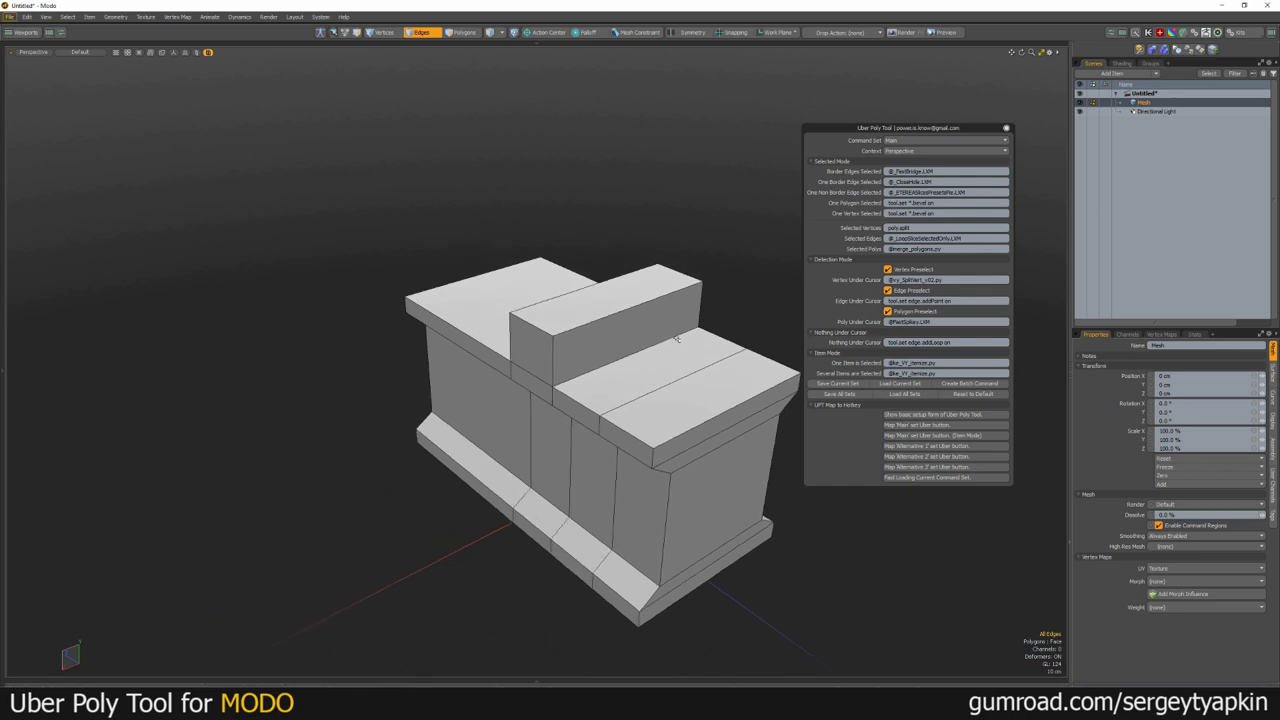
{"action": "key", "text": "3"}
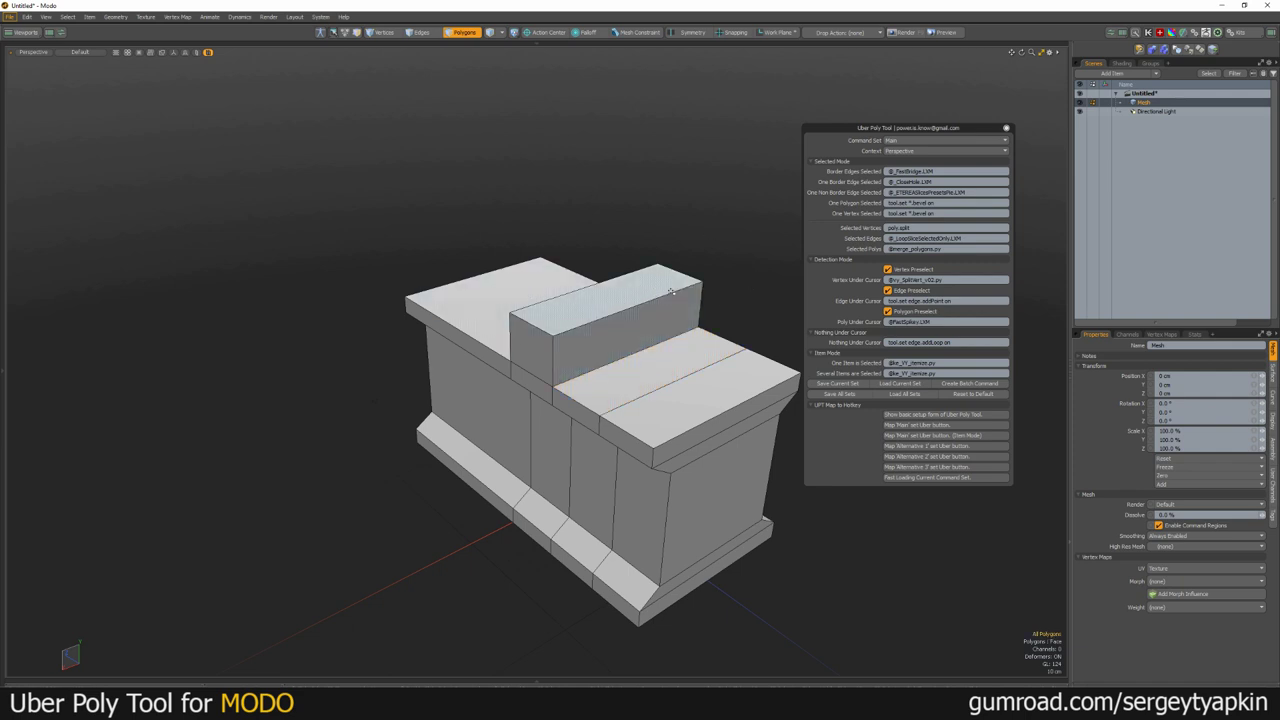
{"action": "key", "text": "c"}
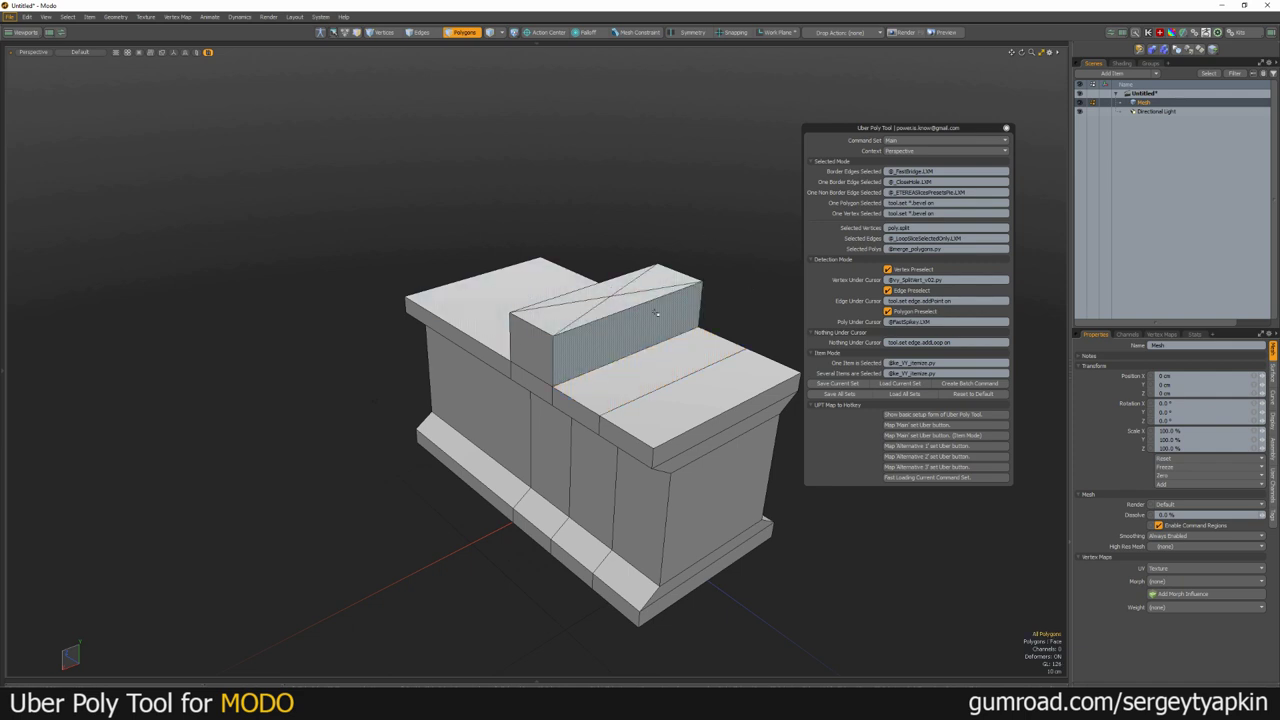
{"action": "mouse_move", "coordinate": [652, 306]}
{"action": "left_mouse_down", "text": "alt"}
{"action": "mouse_move", "coordinate": [656, 232]}
{"action": "mouse_move", "coordinate": [640, 308]}
{"action": "left_mouse_up", "text": "alt"}
{"action": "key", "text": "q"}
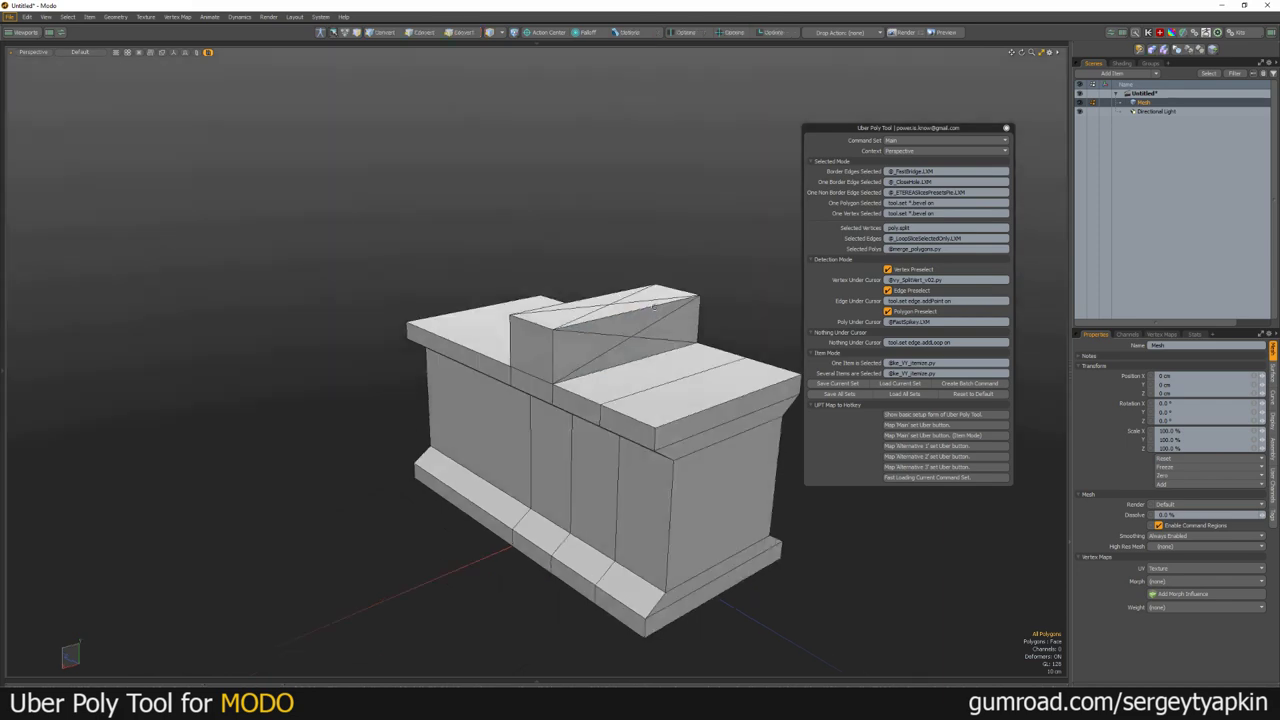
{"action": "key", "text": "c"}
{"action": "left_click_drag", "start_coordinate": [714, 374], "coordinate": [640, 344], "text": "alt"}
{"action": "key", "text": "ctrl+z"}
{"action": "key", "text": "ctrl+z"}
{"action": "key", "text": "ctrl+z"}
{"action": "key", "text": "ctrl+z"}
Step: Add a horizontal edge loop around the side walls just below the lid with Add Loop
{"action": "key", "text": "2"}
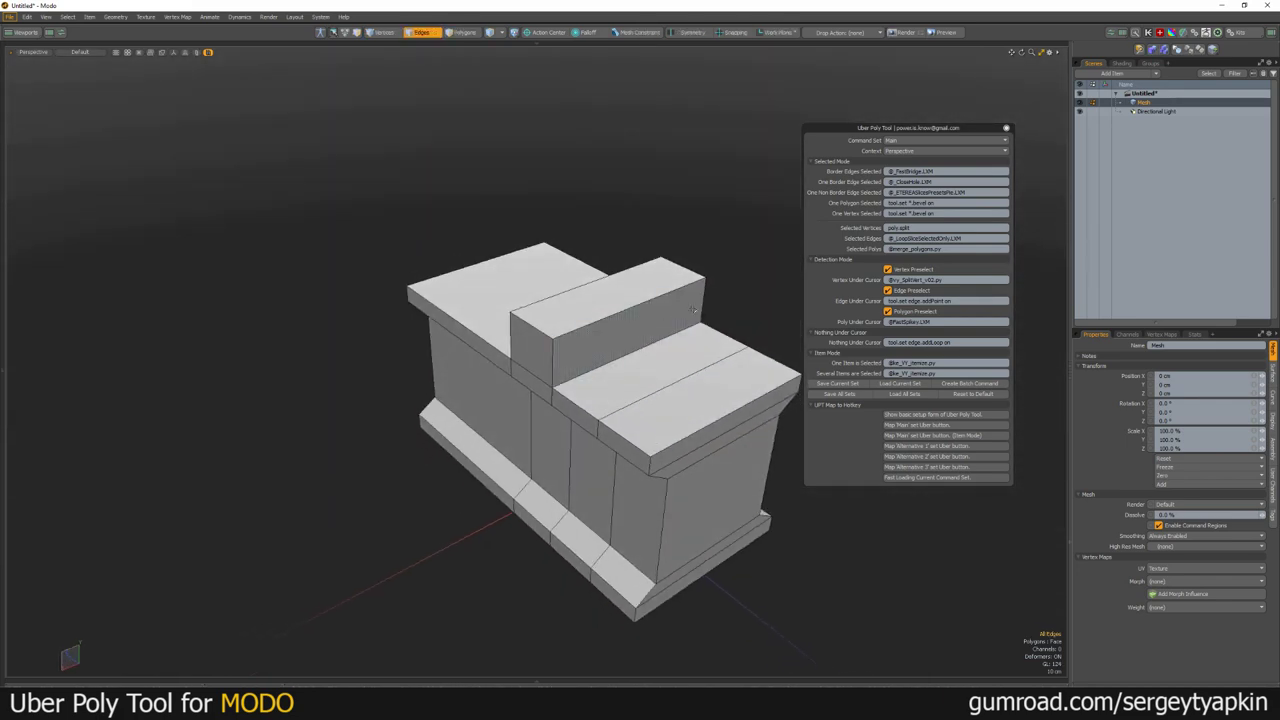
{"action": "scroll", "coordinate": [721, 288], "scroll_direction": "up", "scroll_amount": 3}
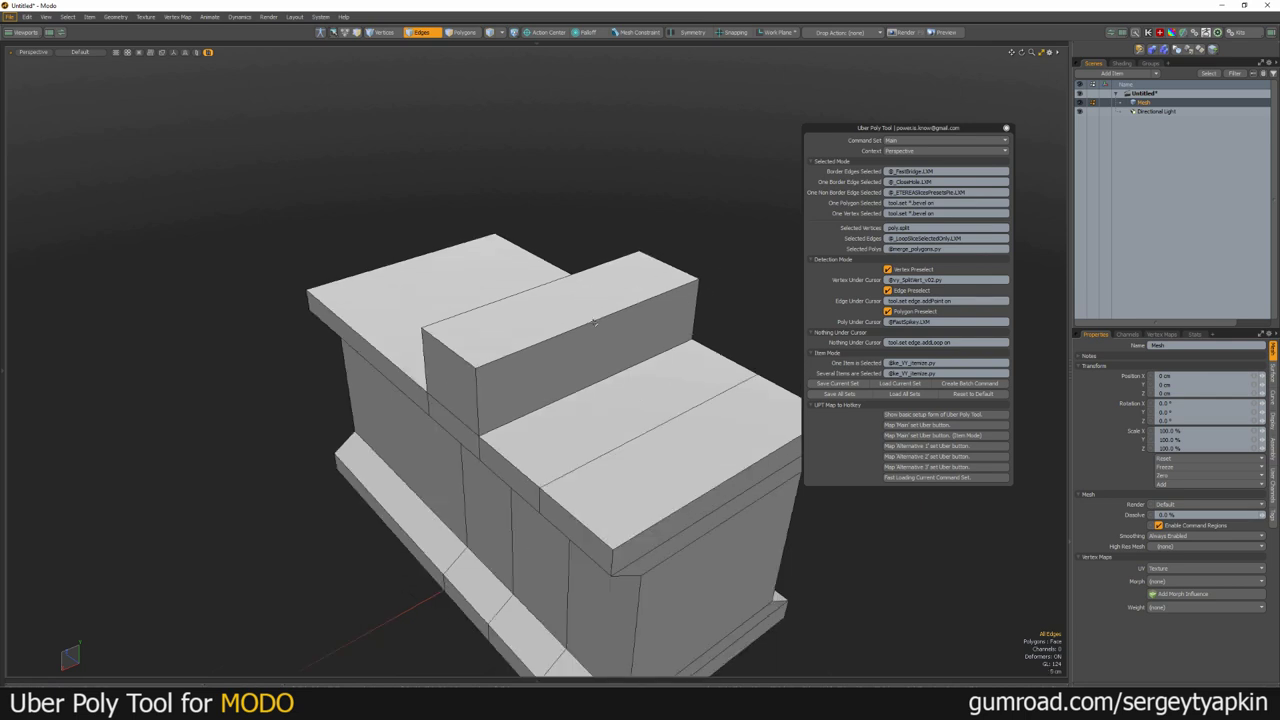
{"action": "mouse_move", "coordinate": [594, 322]}
{"action": "left_mouse_down"}
{"action": "mouse_move", "coordinate": [625, 308]}
{"action": "mouse_move", "coordinate": [560, 334]}
{"action": "mouse_move", "coordinate": [599, 318]}
{"action": "left_mouse_up"}
{"action": "scroll", "coordinate": [727, 290], "scroll_direction": "down", "scroll_amount": 3}
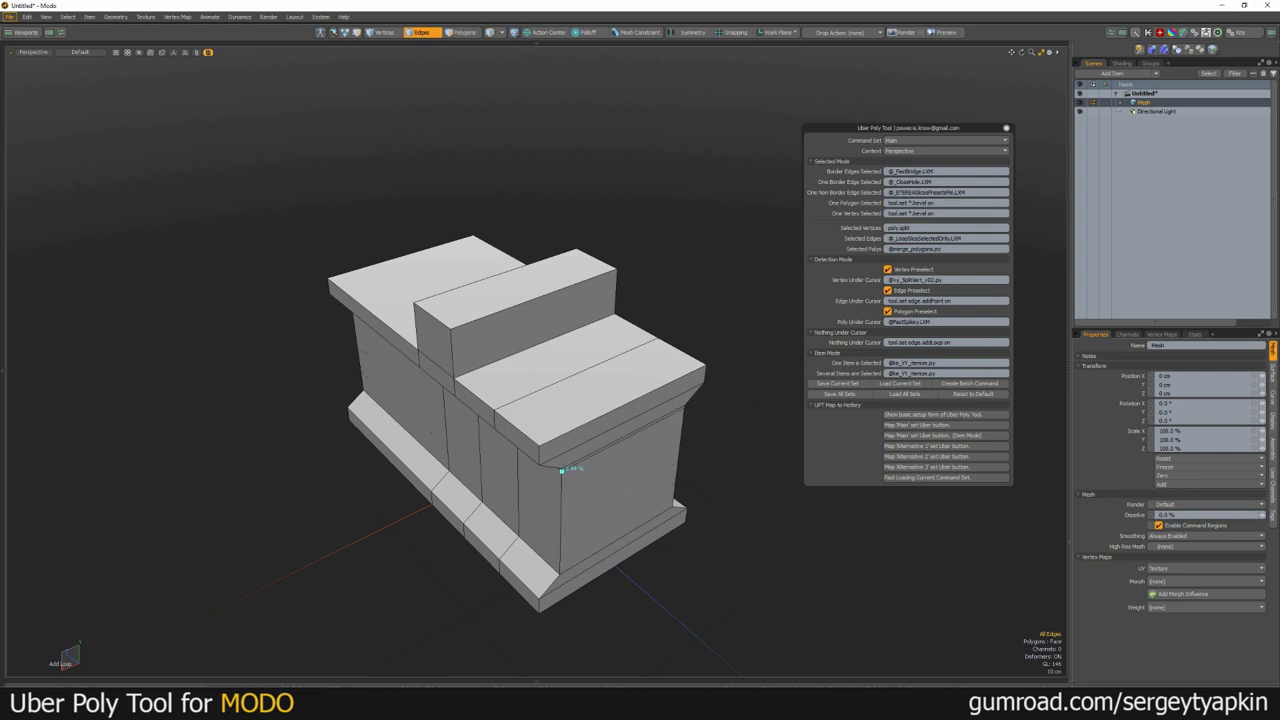
{"action": "key", "text": "space"}
{"action": "scroll", "coordinate": [658, 450], "scroll_direction": "down", "scroll_amount": 3}
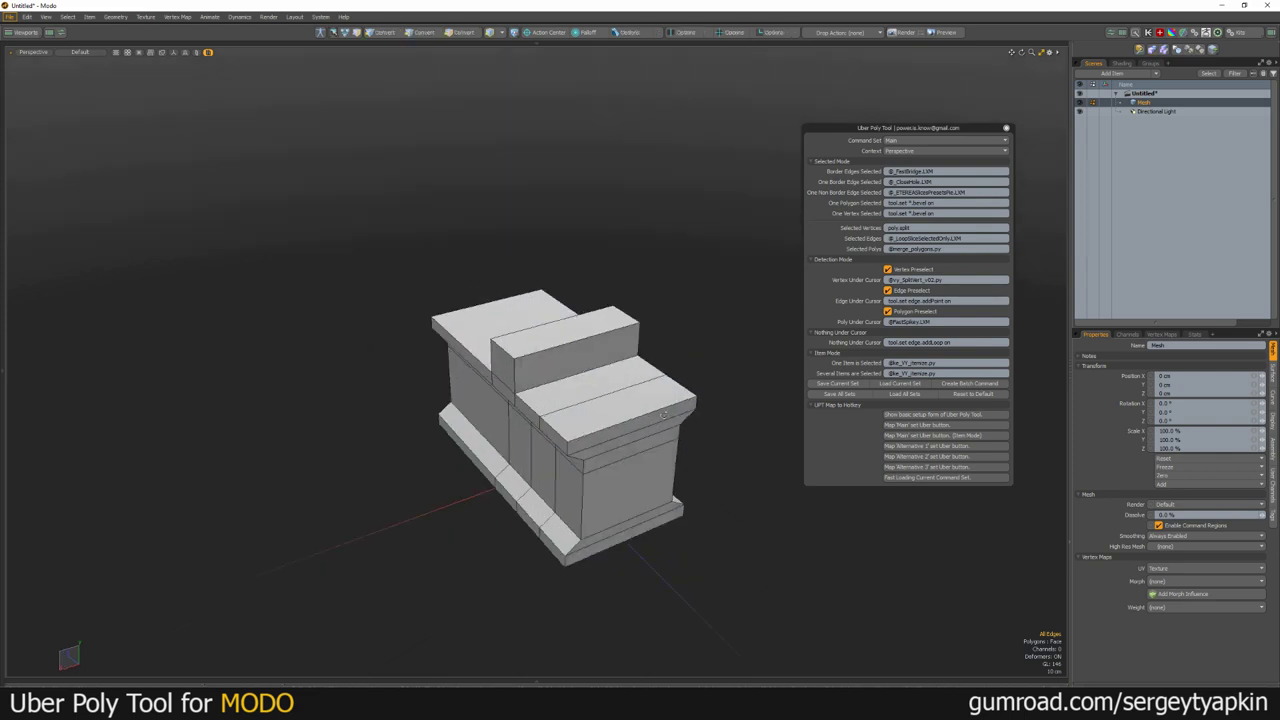
Step: Duplicate the whole model within the same mesh and move the copy up and away from the original
{"action": "mouse_move", "coordinate": [662, 442]}
{"action": "left_mouse_down", "text": "alt"}
{"action": "mouse_move", "coordinate": [605, 328]}
{"action": "mouse_move", "coordinate": [477, 343]}
{"action": "mouse_move", "coordinate": [591, 354]}
{"action": "mouse_move", "coordinate": [538, 336]}
{"action": "mouse_move", "coordinate": [598, 272]}
{"action": "mouse_move", "coordinate": [543, 272]}
{"action": "mouse_move", "coordinate": [540, 297]}
{"action": "left_mouse_up", "text": "alt"}
{"action": "key", "text": "3"}
{"action": "double_click", "coordinate": [582, 359]}
{"action": "scroll", "coordinate": [581, 360], "scroll_direction": "down", "scroll_amount": 3}
{"action": "key", "text": "w"}
{"action": "key", "text": "ctrl+c"}
{"action": "key", "text": "ctrl+v"}
{"action": "left_click_drag", "start_coordinate": [540, 297], "coordinate": [620, 296], "text": "alt"}
{"action": "key", "text": "space"}
{"action": "left_click", "coordinate": [697, 277]}
Step: Separate the mesh item's two disconnected pieces into individual mesh items
{"action": "scroll", "coordinate": [690, 300], "scroll_direction": "up", "scroll_amount": 3}
{"action": "key", "text": "5"}
{"action": "left_click", "coordinate": [683, 398]}
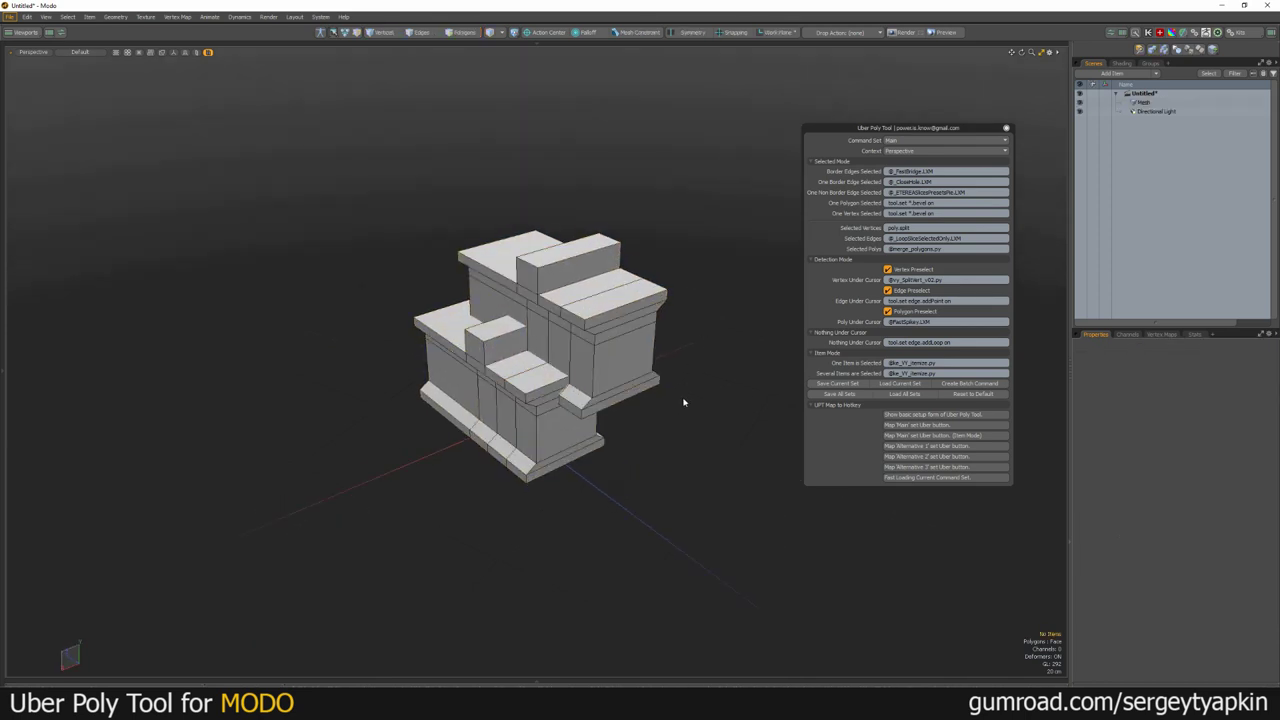
{"action": "left_click", "coordinate": [626, 375]}
{"action": "left_click_drag", "start_coordinate": [626, 404], "coordinate": [630, 354], "text": "alt"}
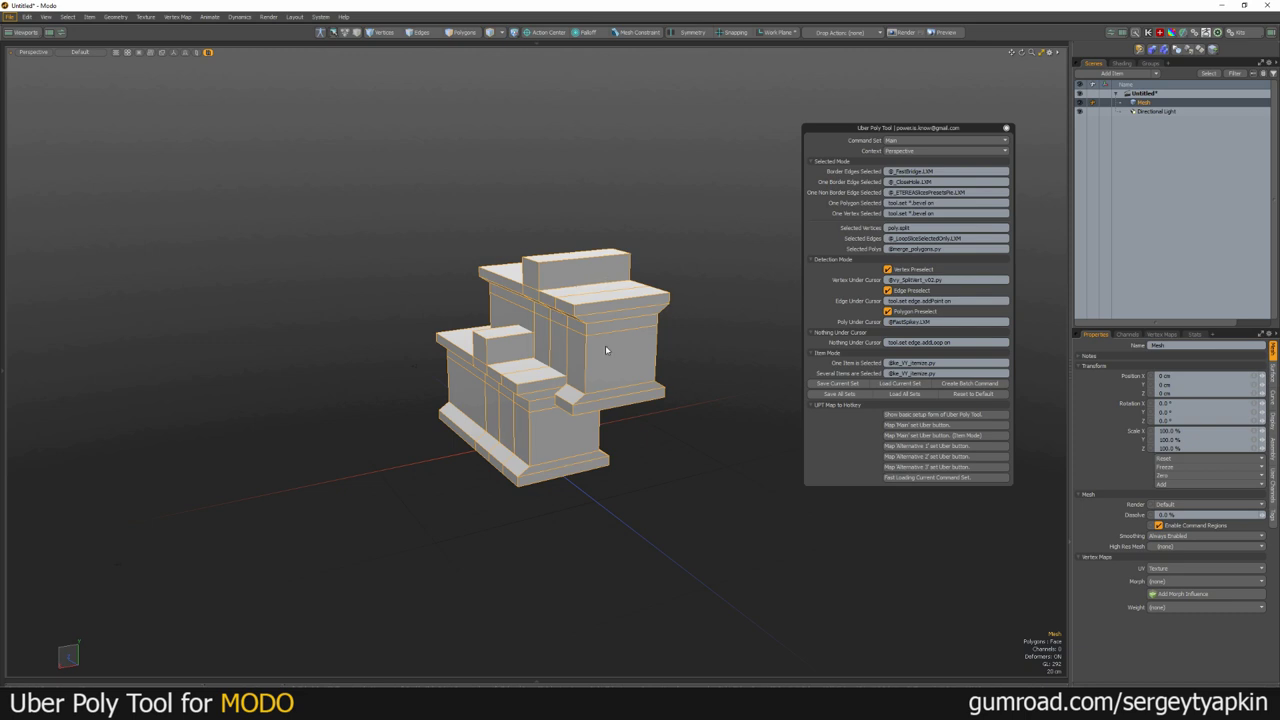
{"action": "left_click_drag", "start_coordinate": [591, 366], "coordinate": [613, 350], "text": "alt"}
{"action": "key", "text": "c"}
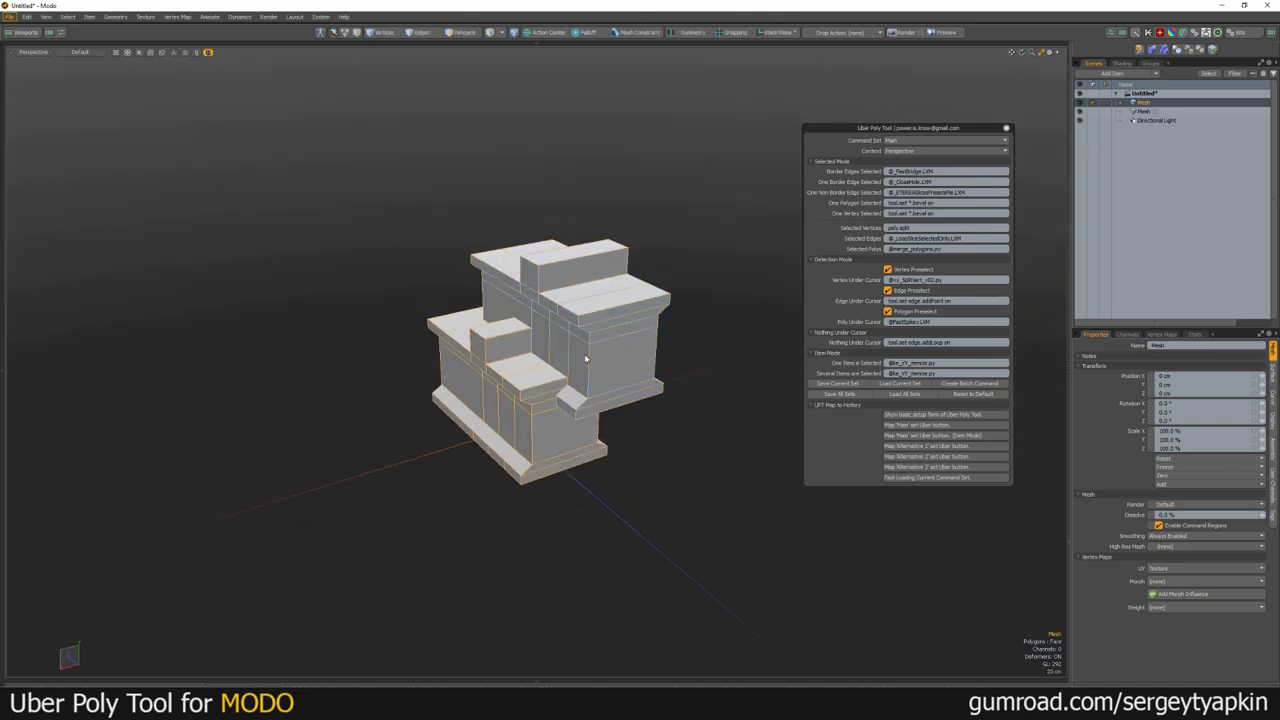
Step: Select both separated mesh items together, and clear the selection
{"action": "left_click", "coordinate": [687, 366]}
{"action": "left_click", "coordinate": [626, 350]}
{"action": "left_click", "coordinate": [558, 406], "text": "shift"}
{"action": "left_click_drag", "start_coordinate": [558, 406], "coordinate": [615, 331], "text": "alt"}
{"action": "left_click", "coordinate": [683, 394]}
{"action": "middle_click_drag", "start_coordinate": [683, 394], "coordinate": [576, 389]}
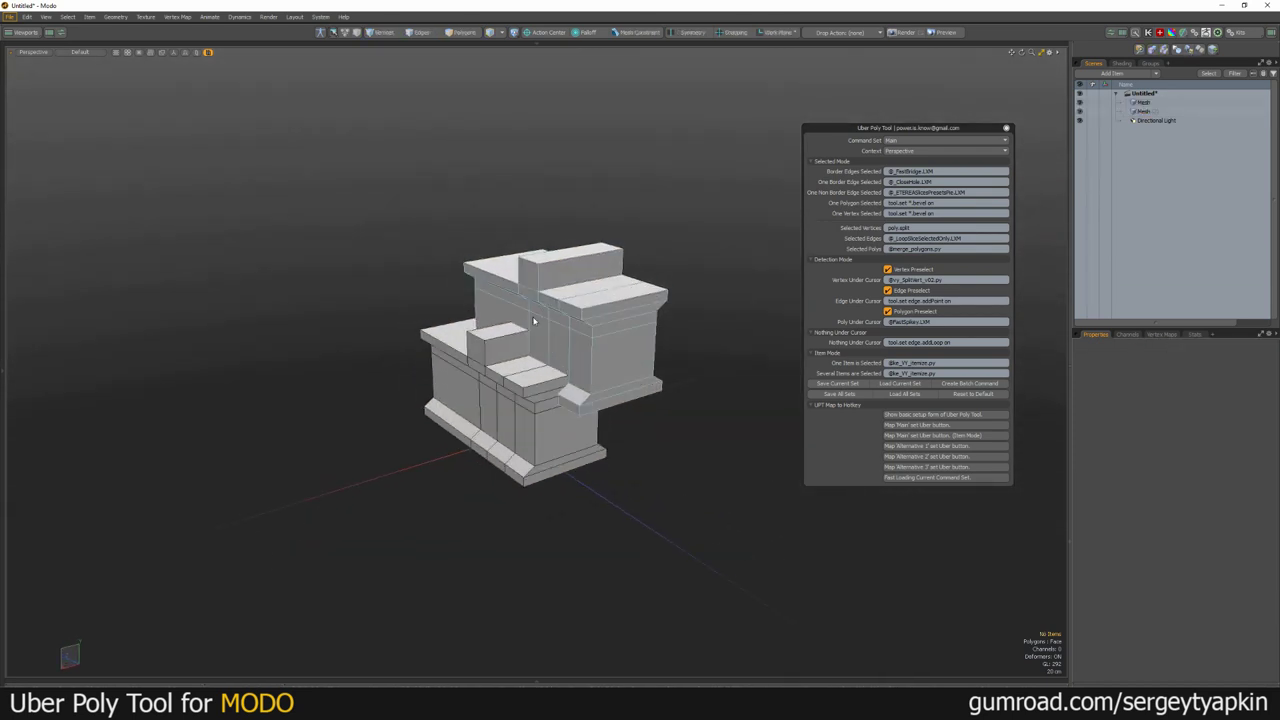
Step: Select both separated mesh items and merge them into a single mesh item with the Uber Poly Tool
{"action": "right_click_drag", "start_coordinate": [712, 482], "coordinate": [519, 266]}
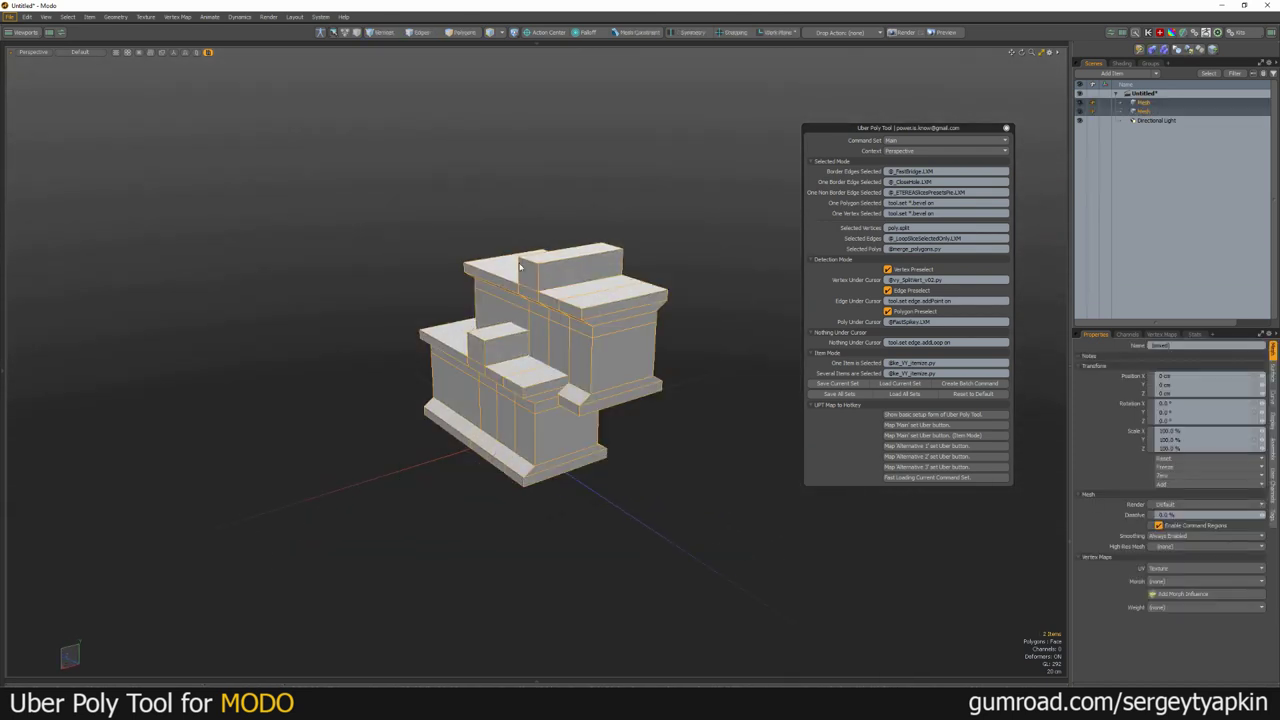
{"action": "left_click", "coordinate": [716, 318]}
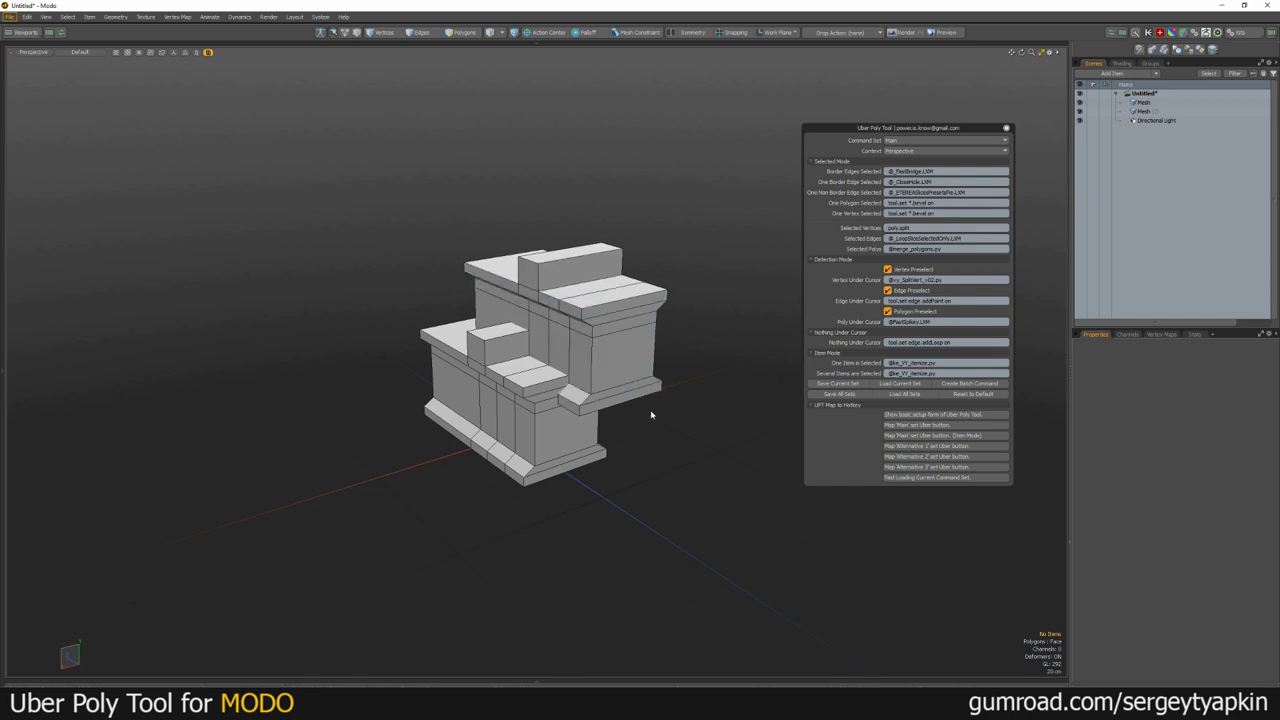
{"action": "right_click_drag", "start_coordinate": [736, 466], "coordinate": [570, 318]}
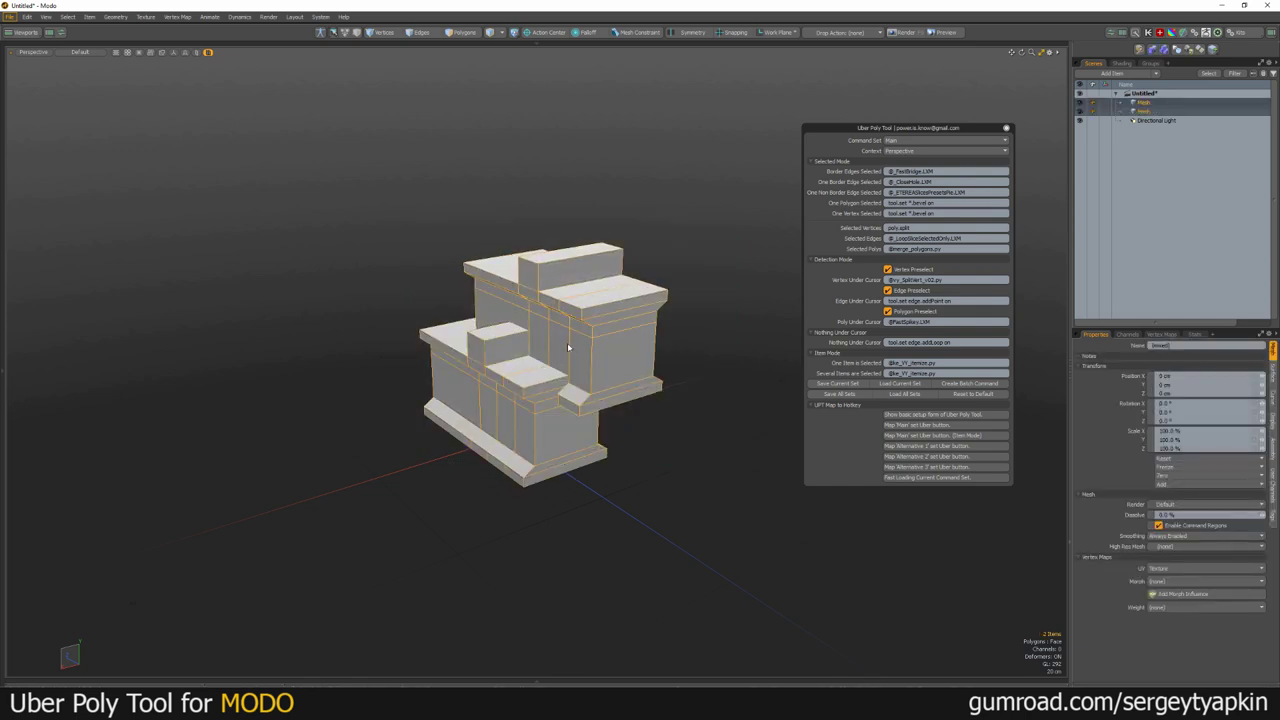
{"action": "key", "text": "c"}
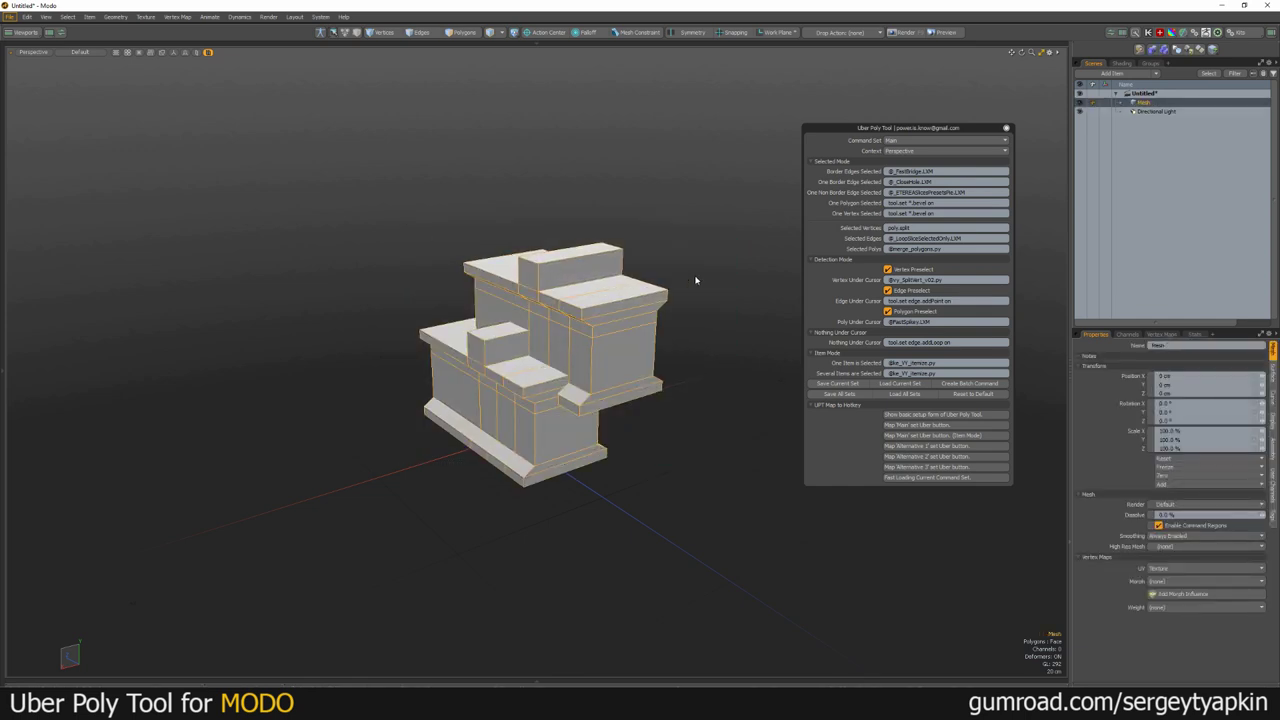
{"action": "left_click", "coordinate": [723, 289]}
{"action": "mouse_move", "coordinate": [655, 312]}
{"action": "left_mouse_down", "text": "alt"}
{"action": "mouse_move", "coordinate": [608, 266]}
{"action": "mouse_move", "coordinate": [673, 319]}
{"action": "mouse_move", "coordinate": [640, 322]}
{"action": "left_mouse_up", "text": "alt"}
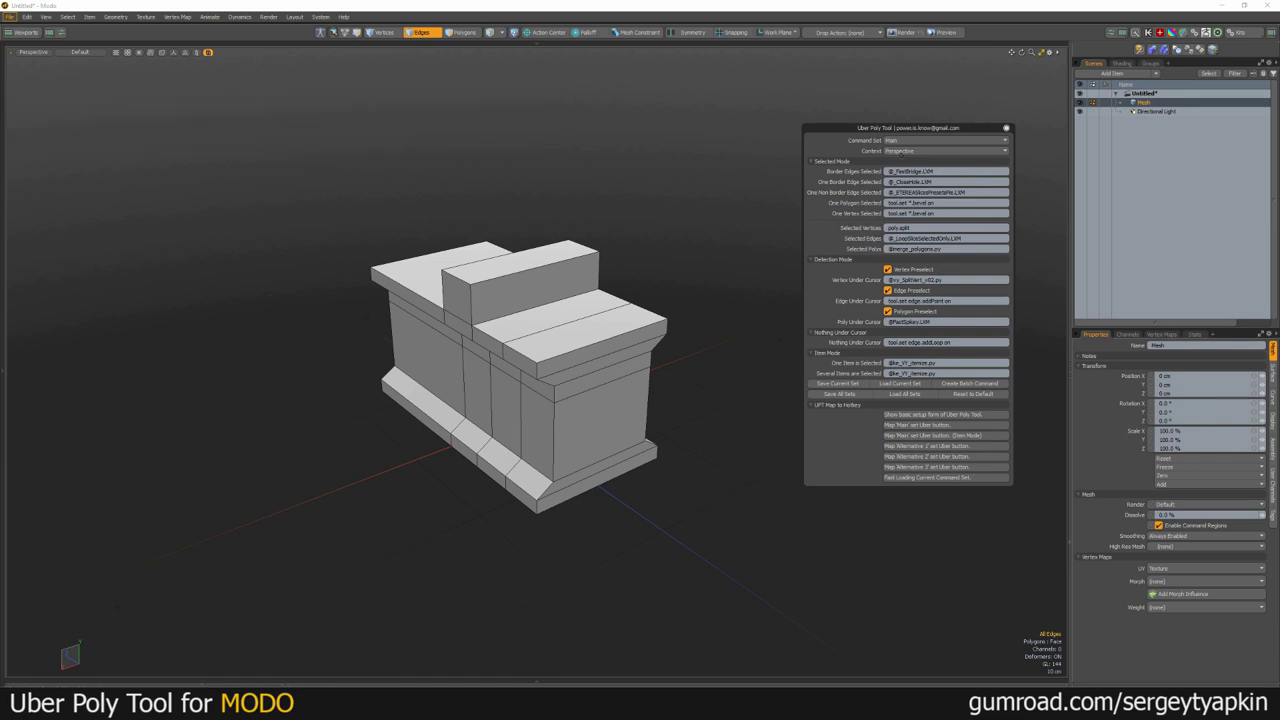
Step: Examine the commands assigned to another viewport context, return to Perspective, and view the available command sets
{"action": "left_click", "coordinate": [908, 152]}
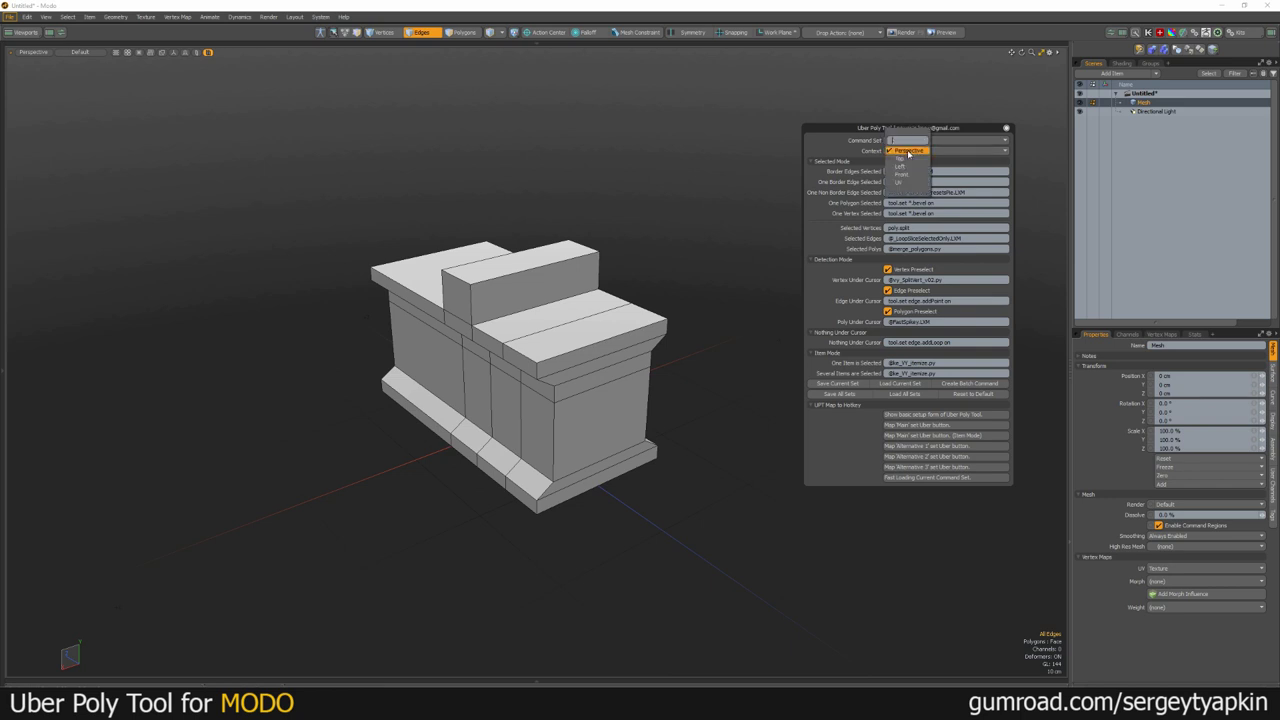
{"action": "left_click", "coordinate": [900, 168]}
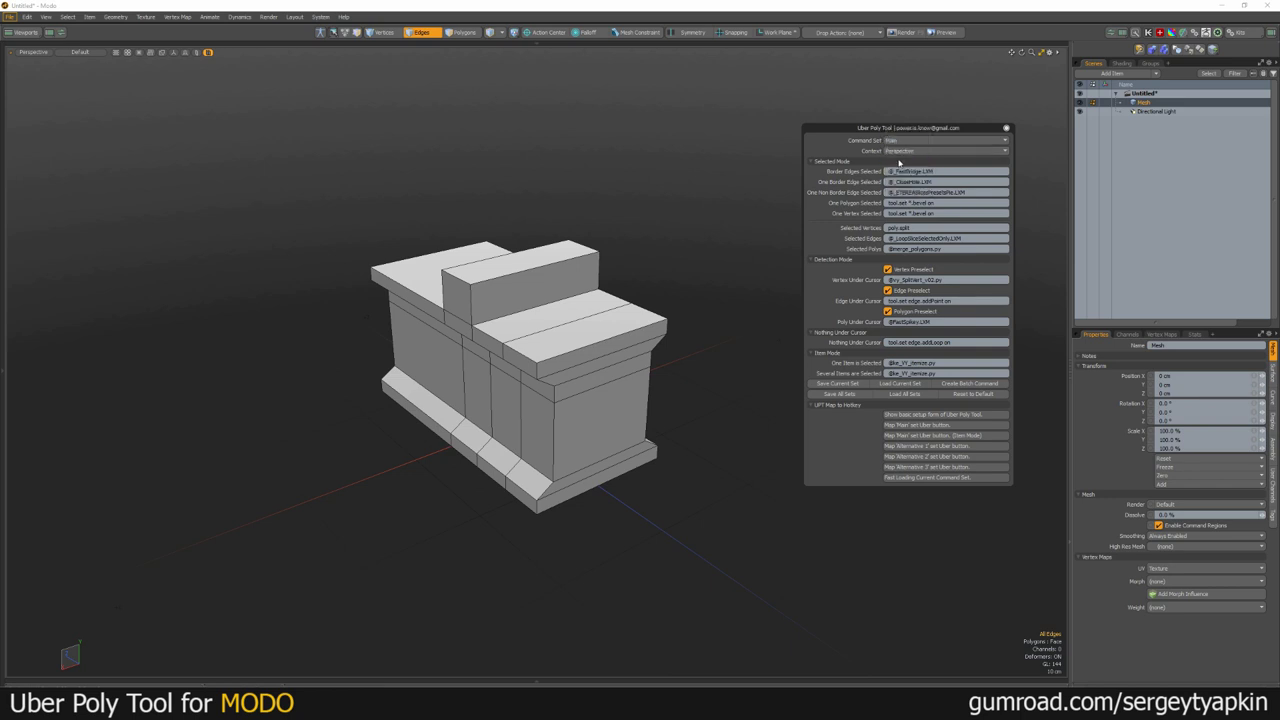
{"action": "left_click", "coordinate": [900, 150]}
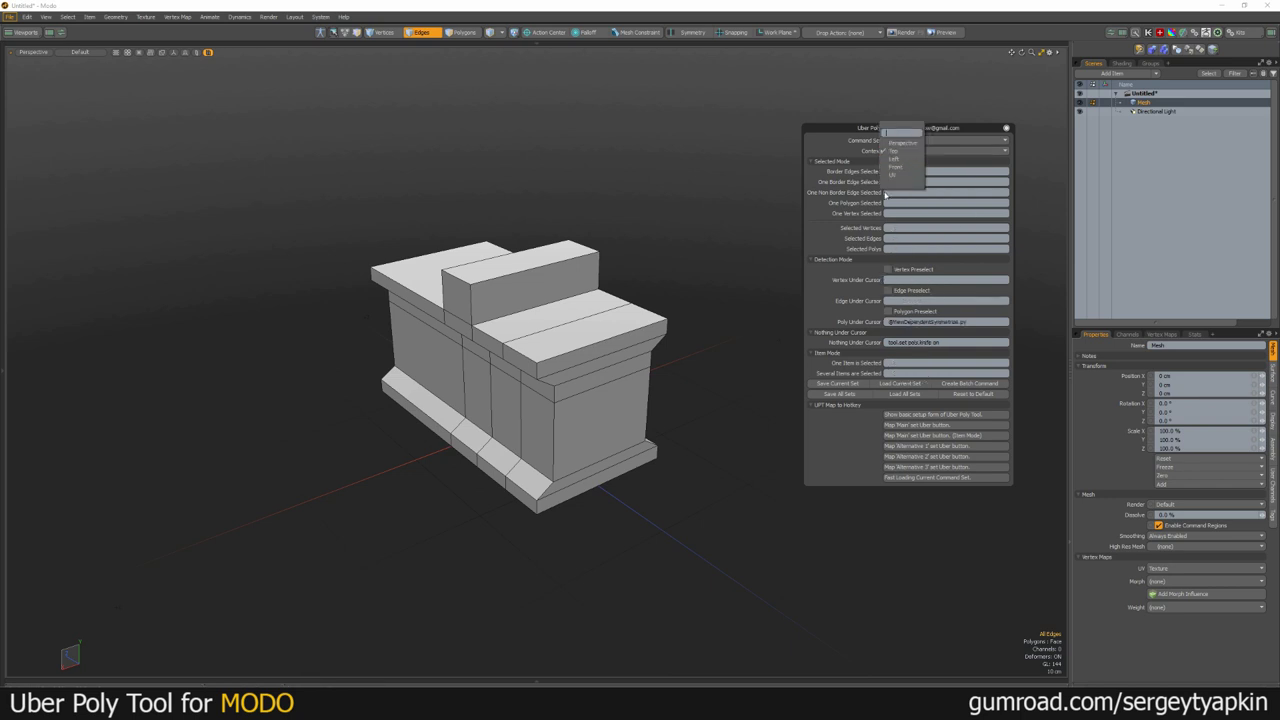
{"action": "left_click", "coordinate": [902, 143]}
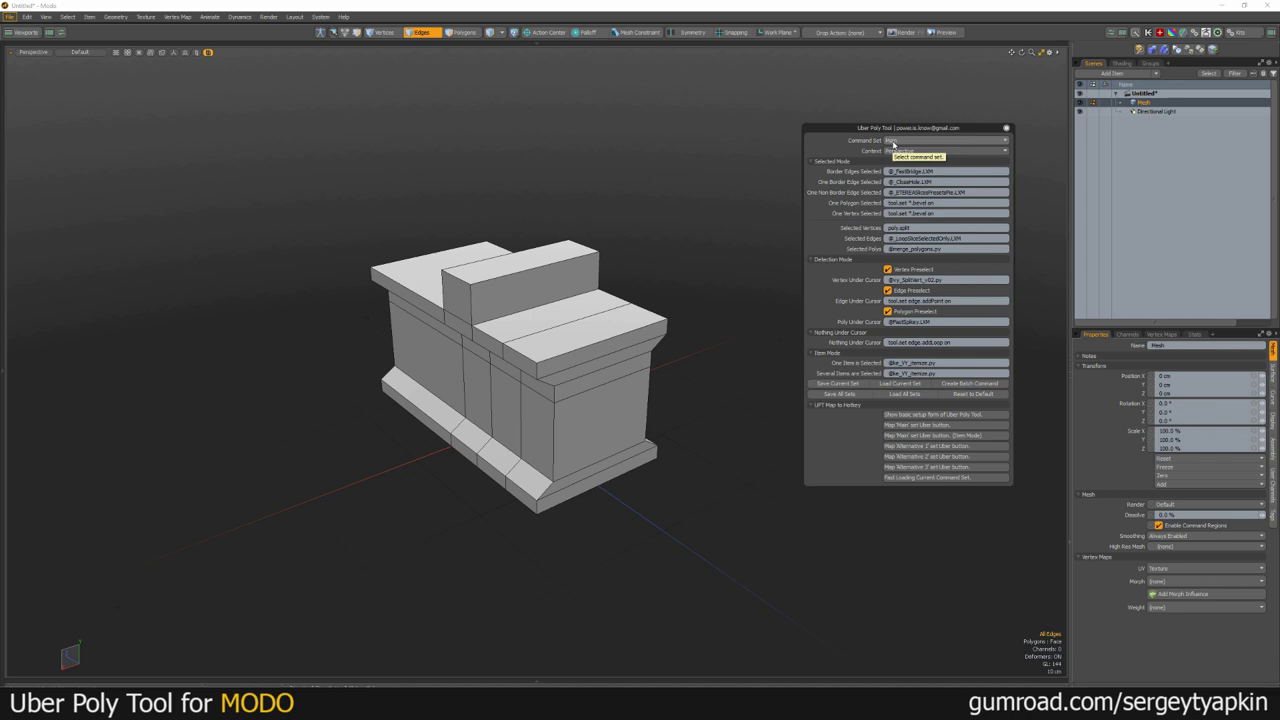
{"action": "left_click", "coordinate": [893, 143]}
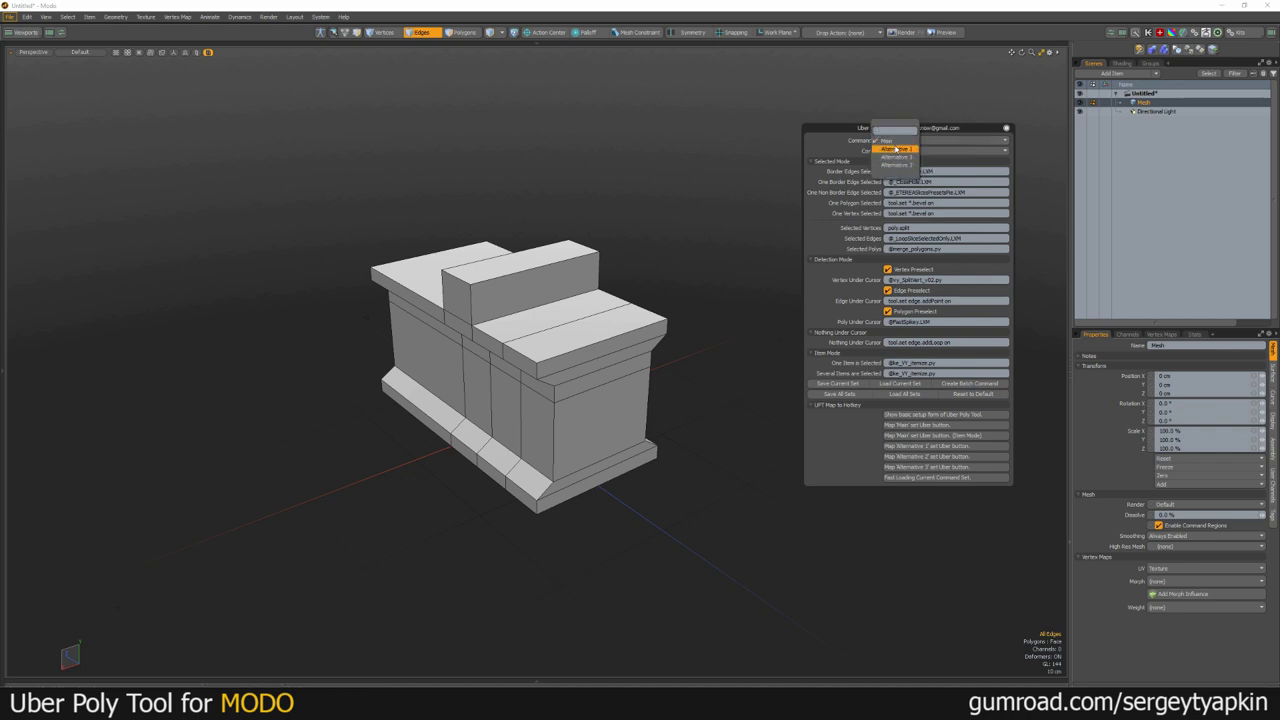
{"action": "left_click", "coordinate": [898, 149]}
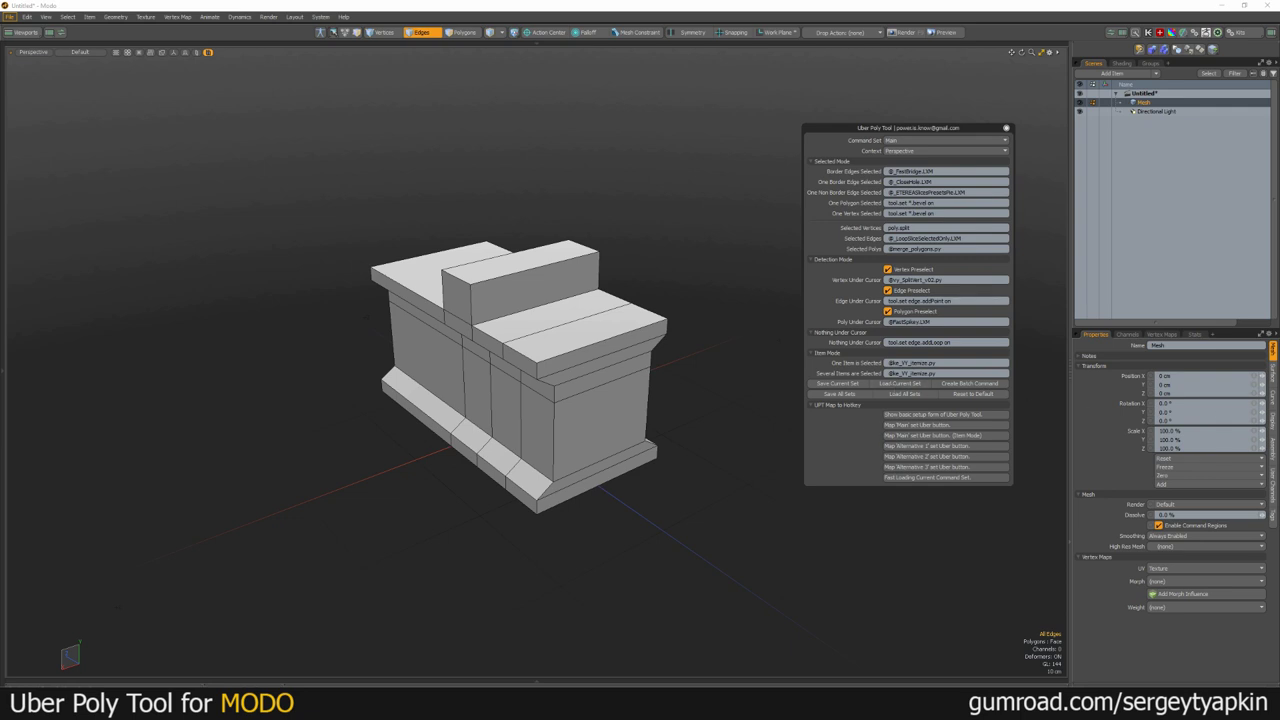
Step: Save the current command set as a preset named Test1
{"action": "left_click_drag", "start_coordinate": [579, 378], "coordinate": [561, 397], "text": "alt+shift"}
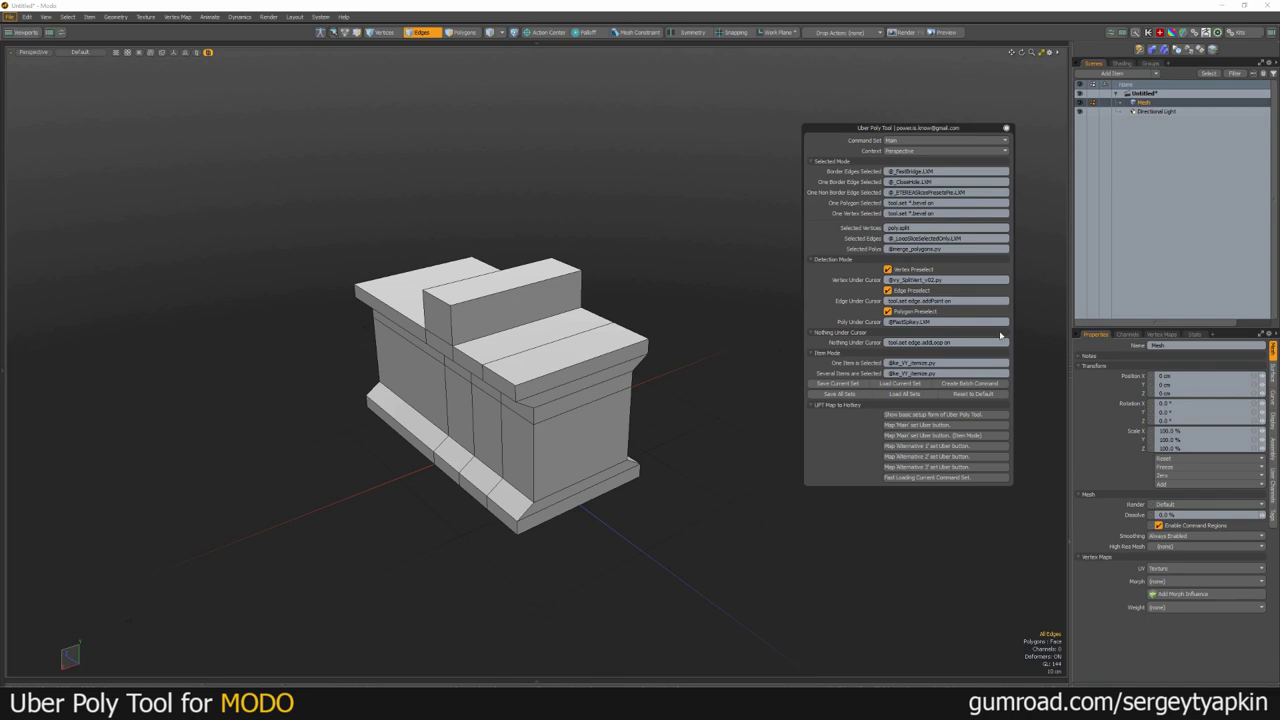
{"action": "left_click", "coordinate": [838, 384]}
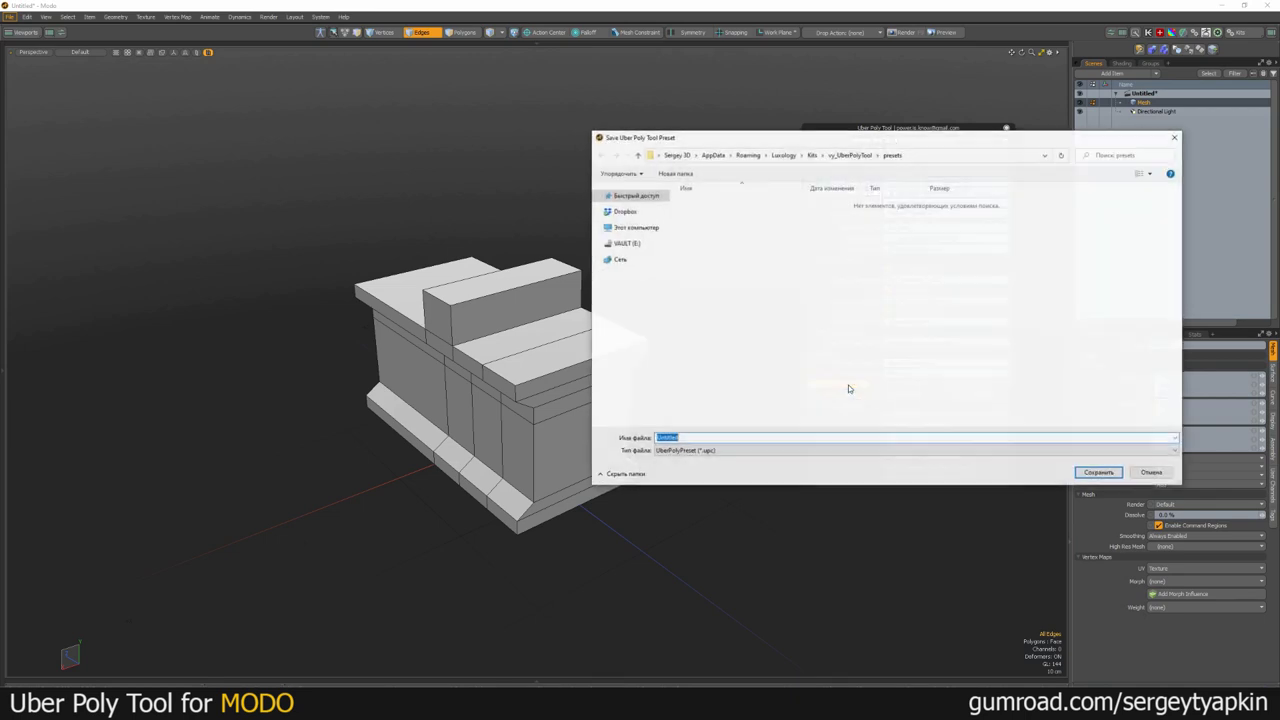
{"action": "type", "text": "1"}
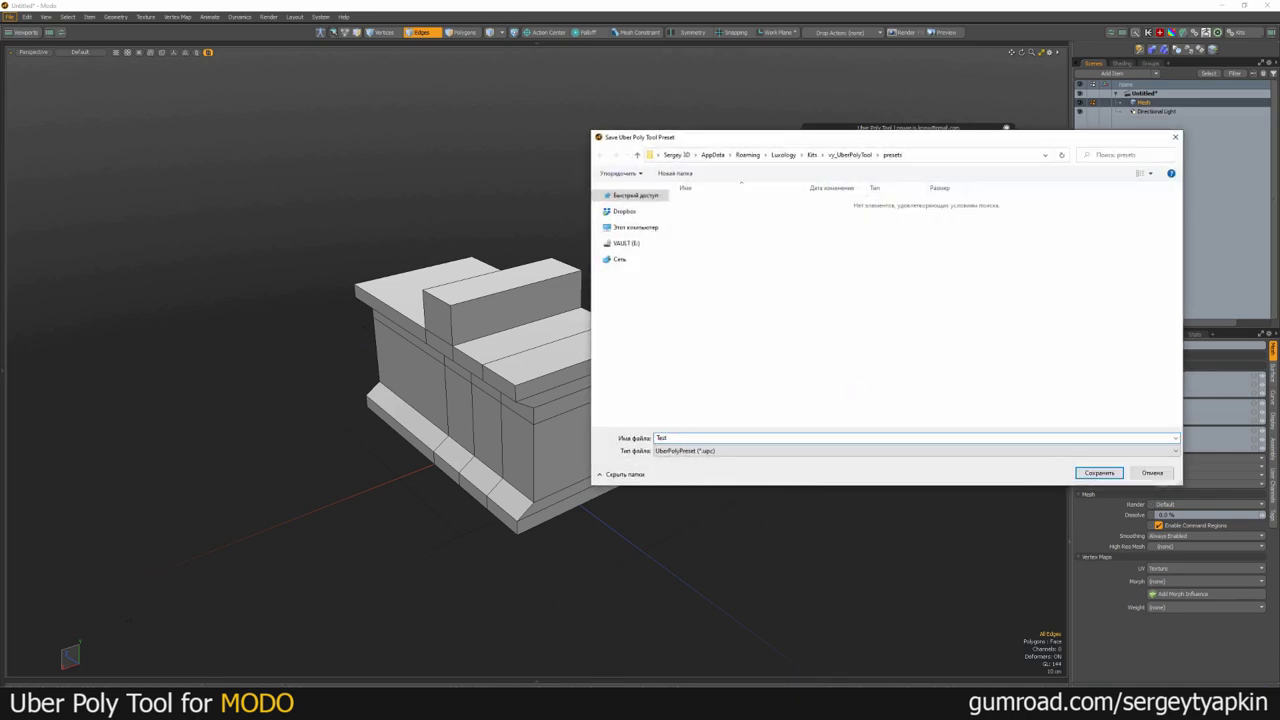
{"action": "left_click", "coordinate": [1099, 472]}
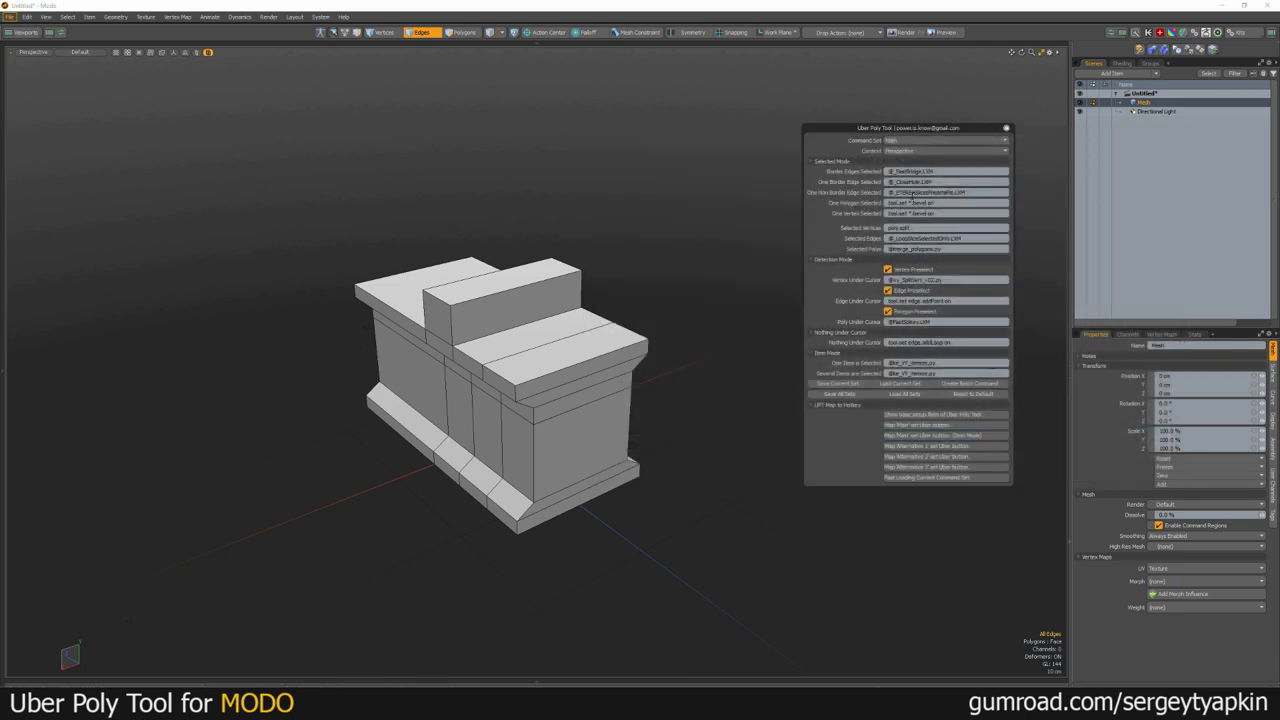
Step: Replace the Border Edges Selected command with 2 and save the current command set as preset Test2
{"action": "left_click", "coordinate": [928, 172]}
{"action": "left_click", "coordinate": [838, 383]}
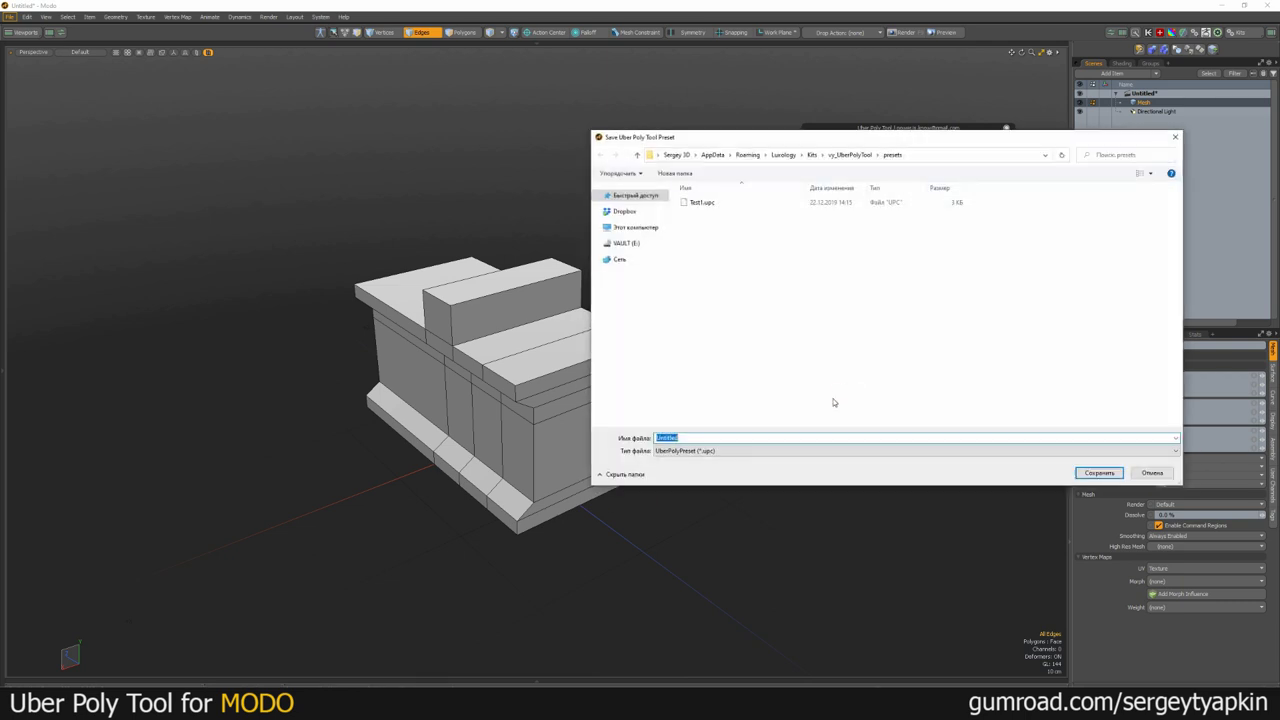
{"action": "type", "text": "Te"}
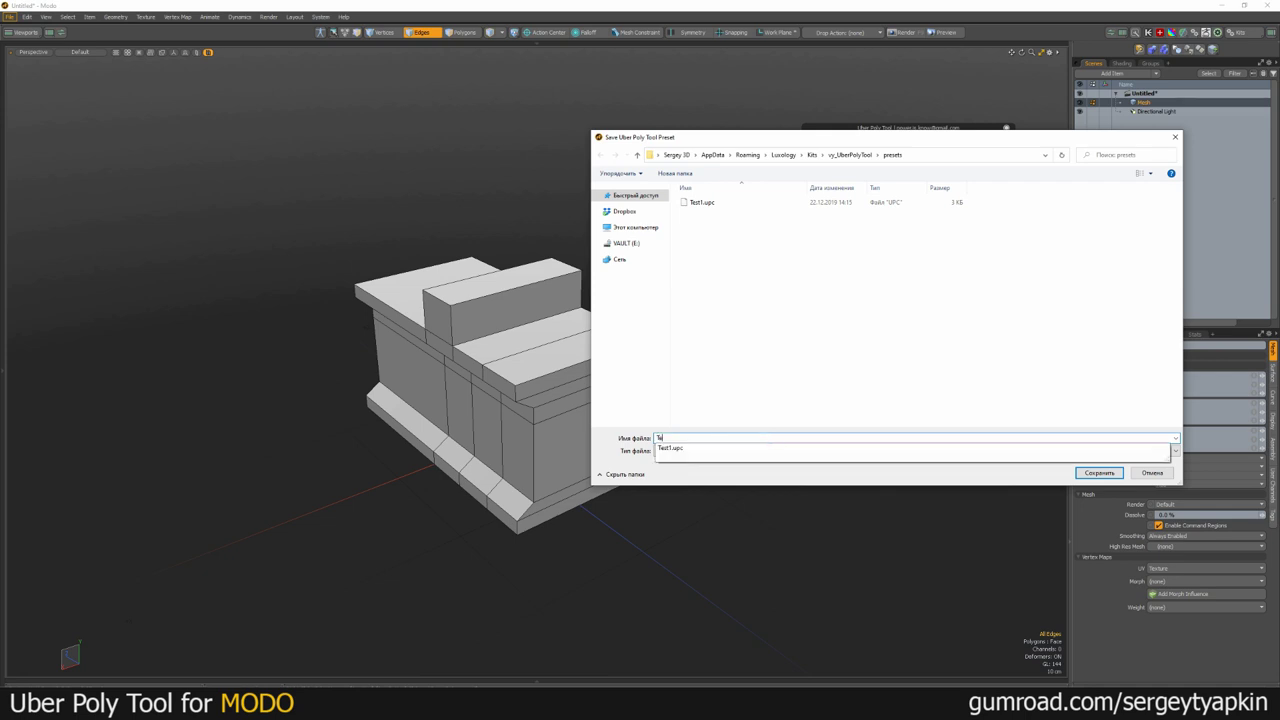
{"action": "type", "text": "st2"}
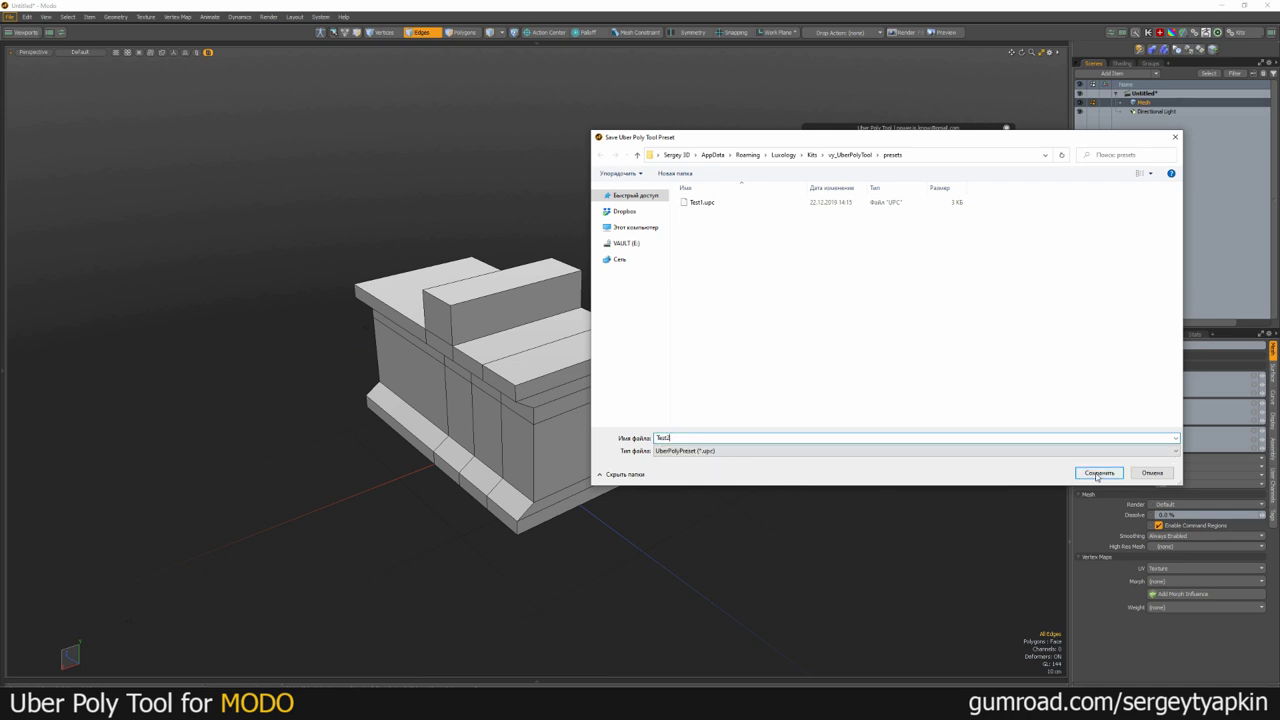
{"action": "left_click", "coordinate": [1099, 472]}
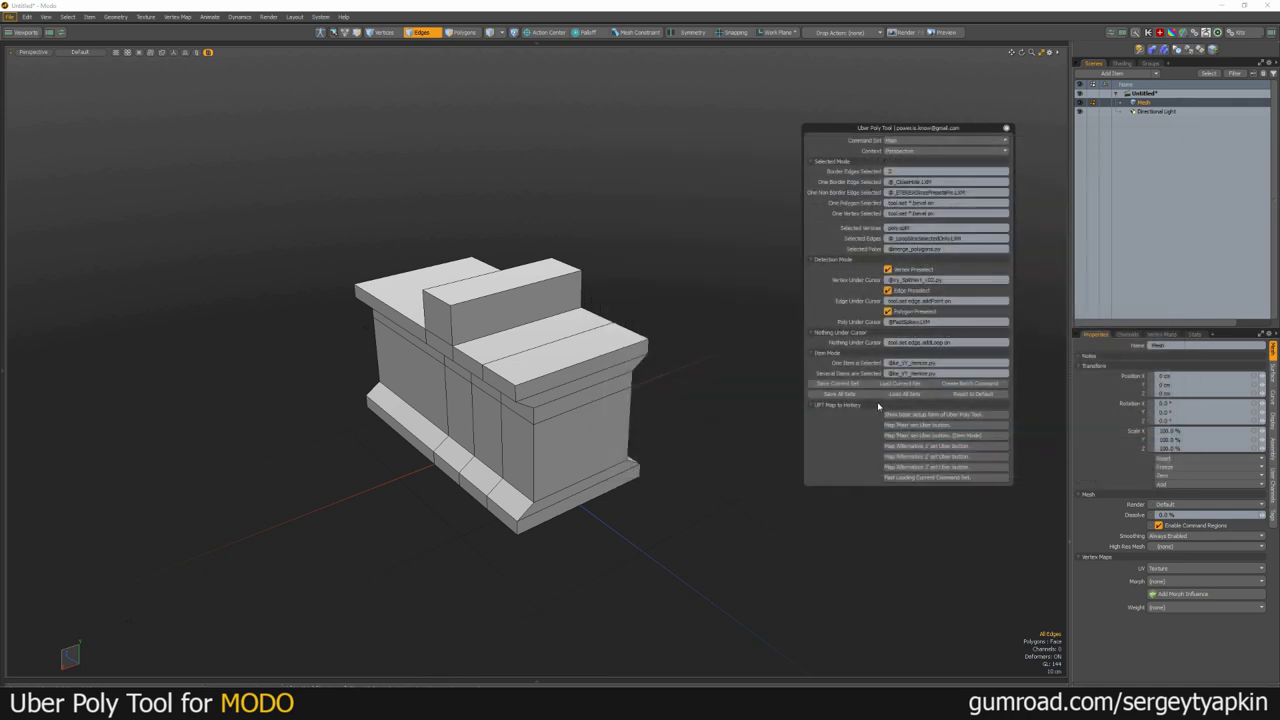
Step: Map fast loading of the current command set to the Alt-1 hotkey, overwriting the existing assignment
{"action": "left_click", "coordinate": [926, 479]}
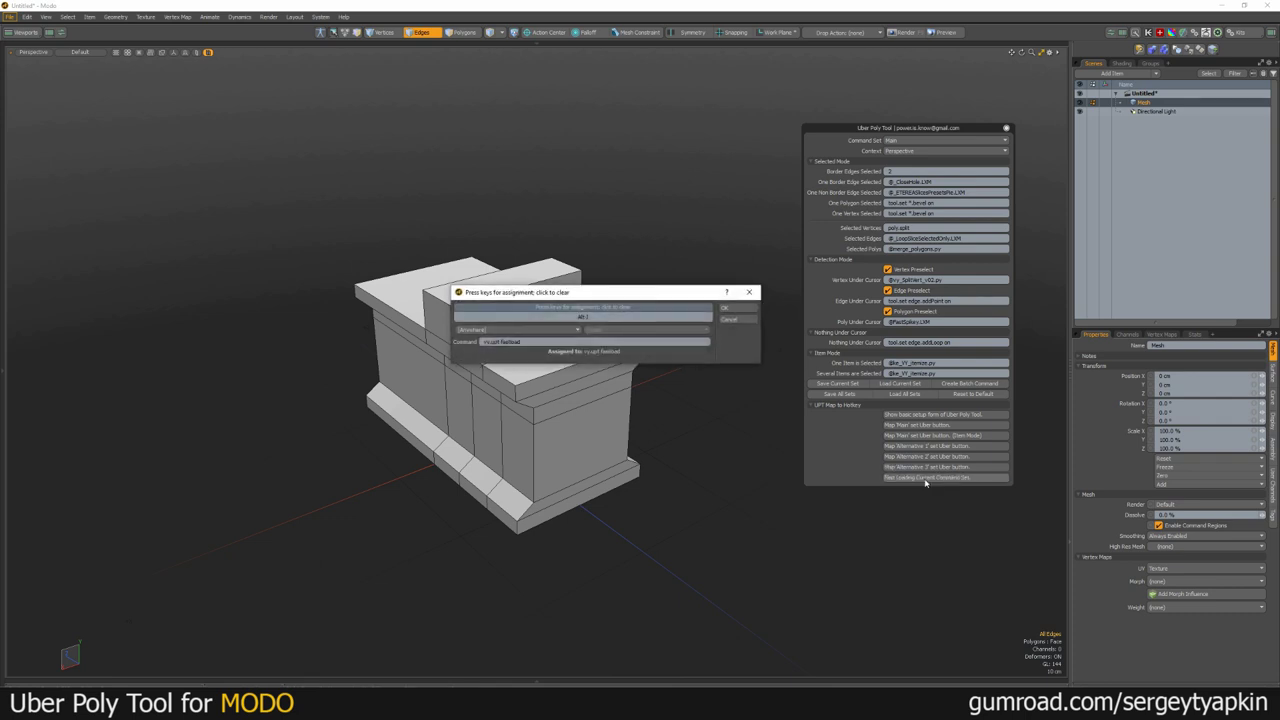
{"action": "left_click", "coordinate": [724, 308]}
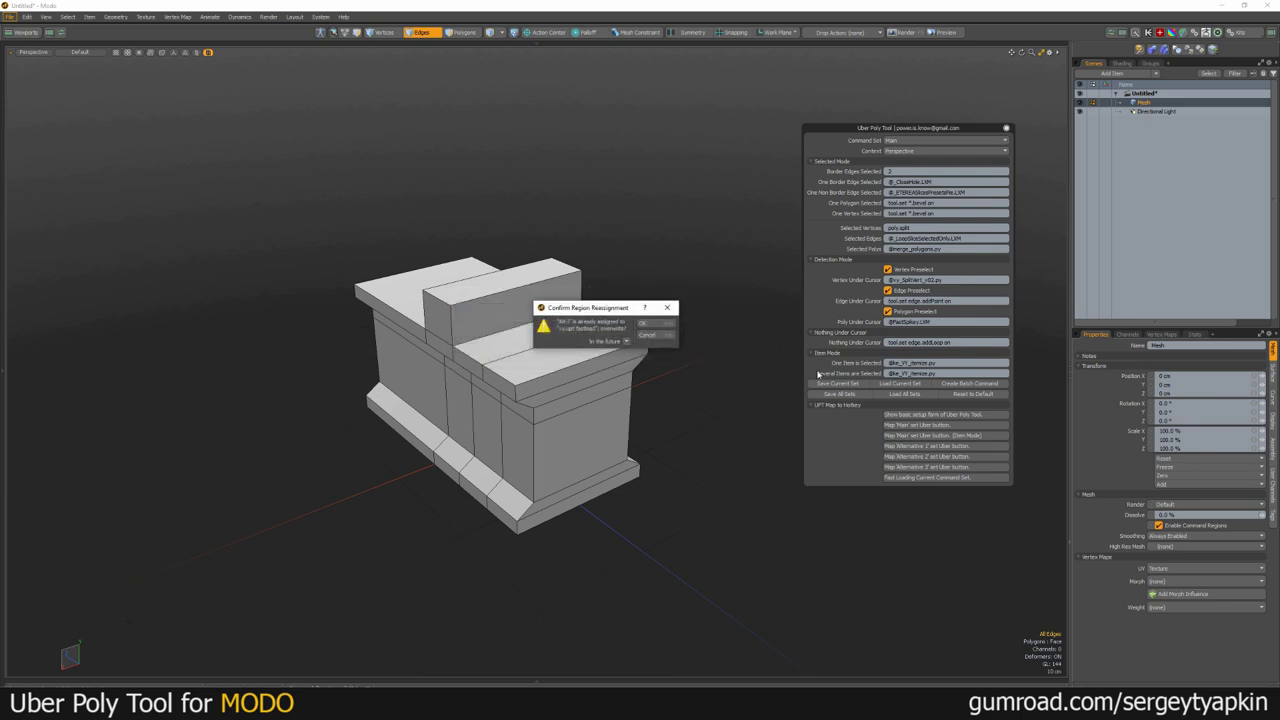
{"action": "left_click", "coordinate": [654, 324]}
Step: Load the Test1 preset through the fast loading hotkey
{"action": "left_click_drag", "start_coordinate": [711, 301], "coordinate": [693, 314], "text": "alt+shift"}
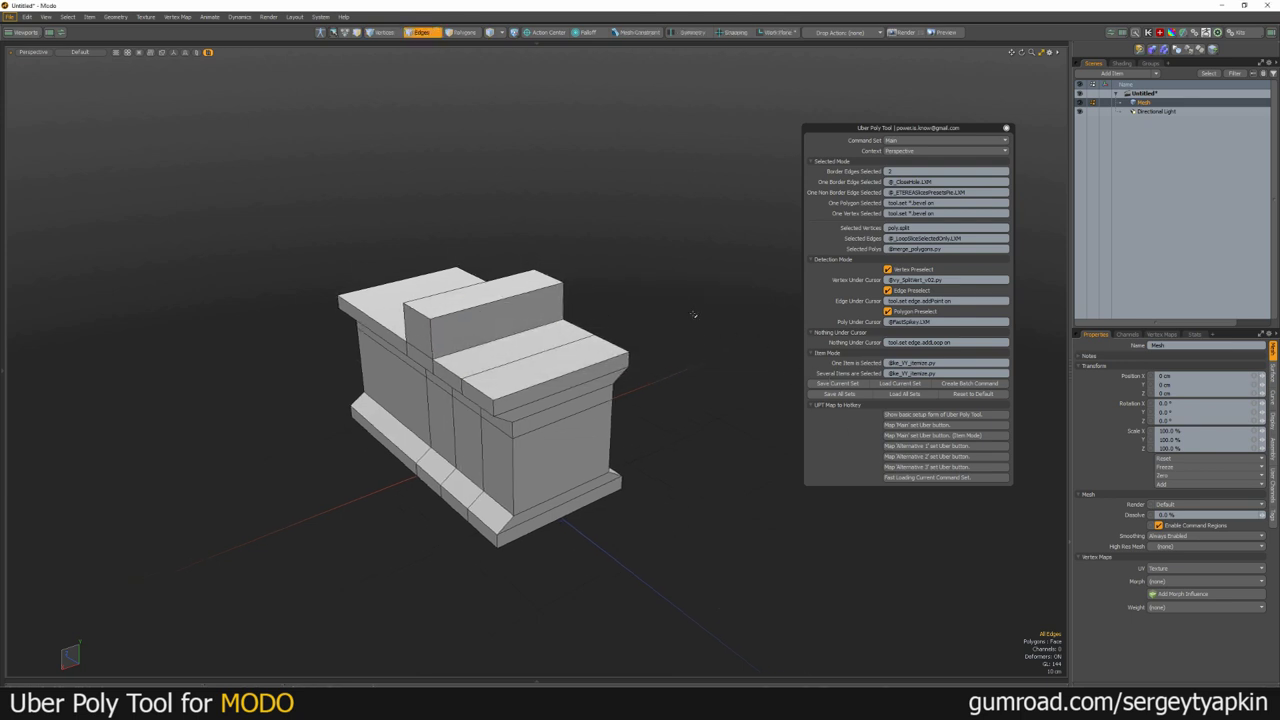
{"action": "key", "text": "alt+1"}
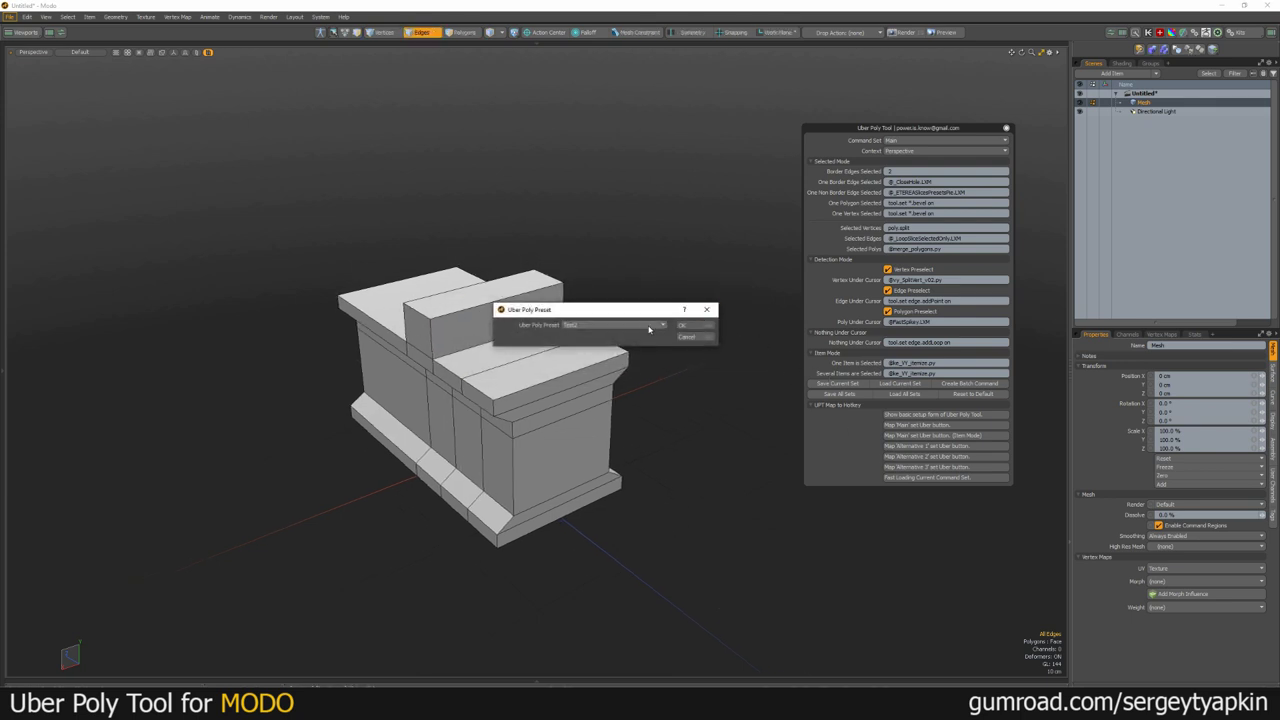
{"action": "left_click", "coordinate": [649, 328]}
{"action": "left_click", "coordinate": [650, 319]}
{"action": "left_click", "coordinate": [691, 327]}
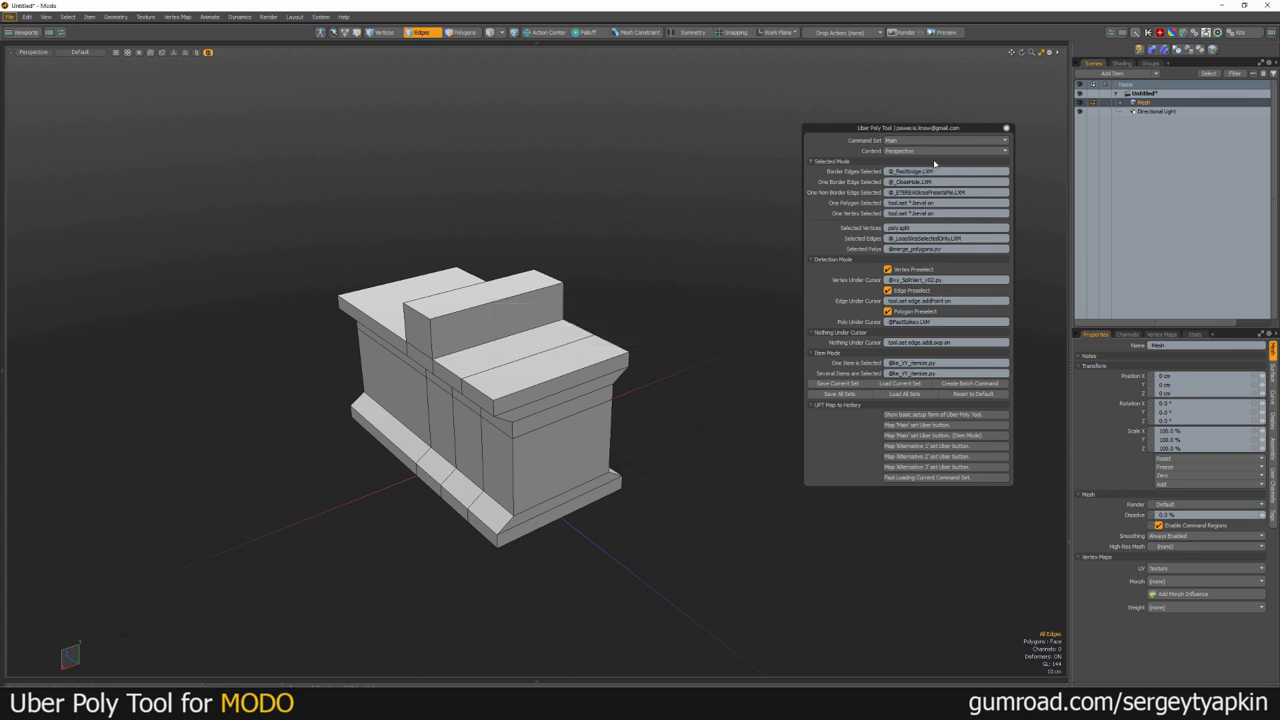
Step: Load the Test2 preset through the fast loading hotkey
{"action": "key", "text": "alt+1"}
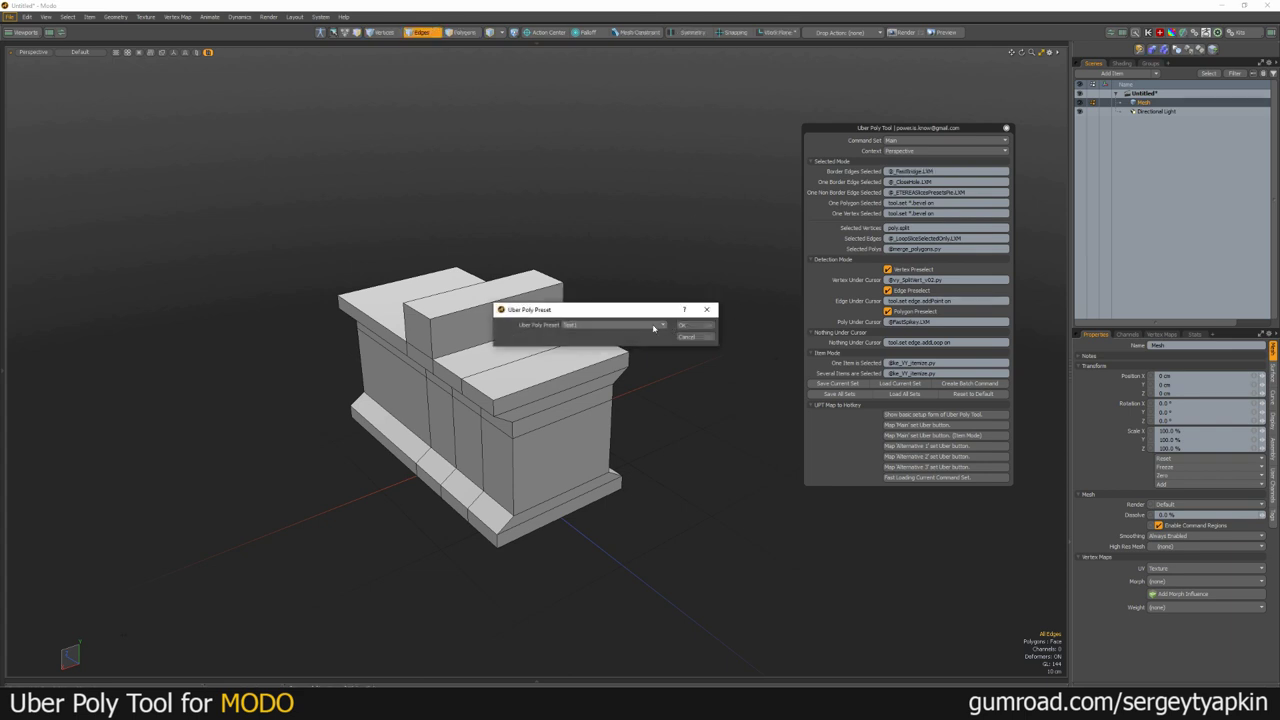
{"action": "left_click", "coordinate": [651, 327]}
{"action": "left_click", "coordinate": [654, 336]}
{"action": "left_click", "coordinate": [683, 325]}
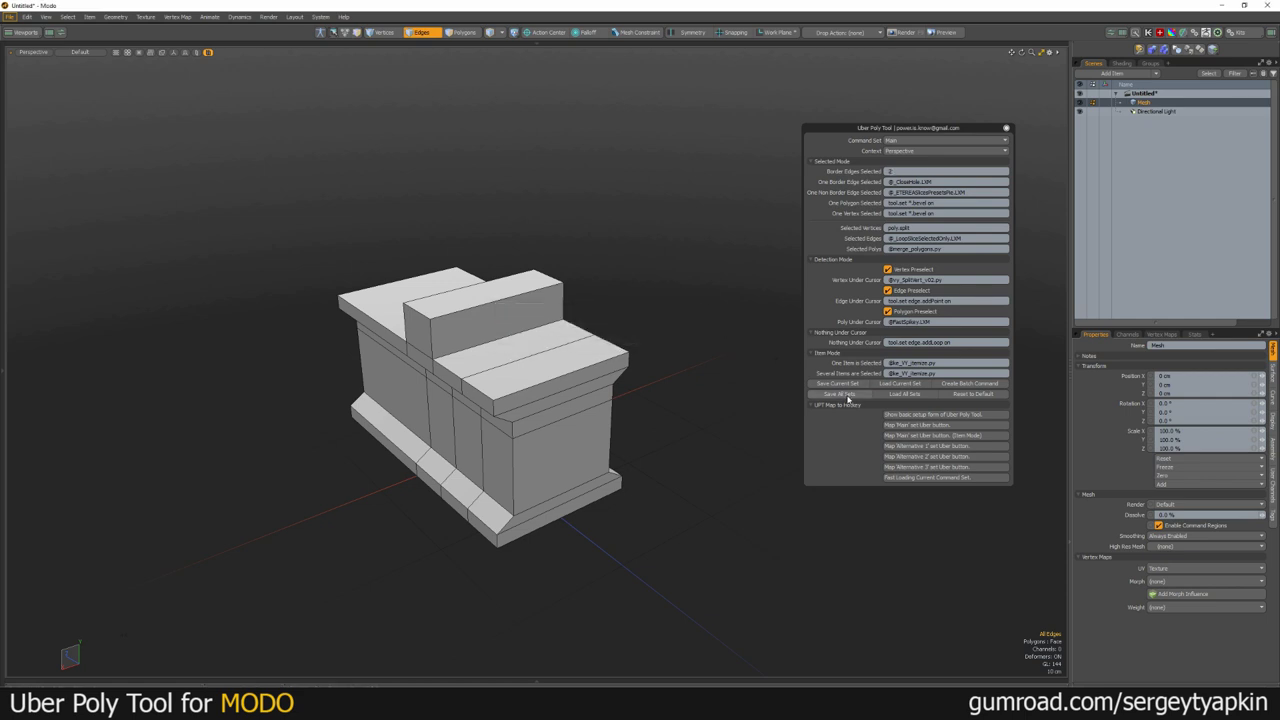
{"action": "left_click", "coordinate": [905, 140]}
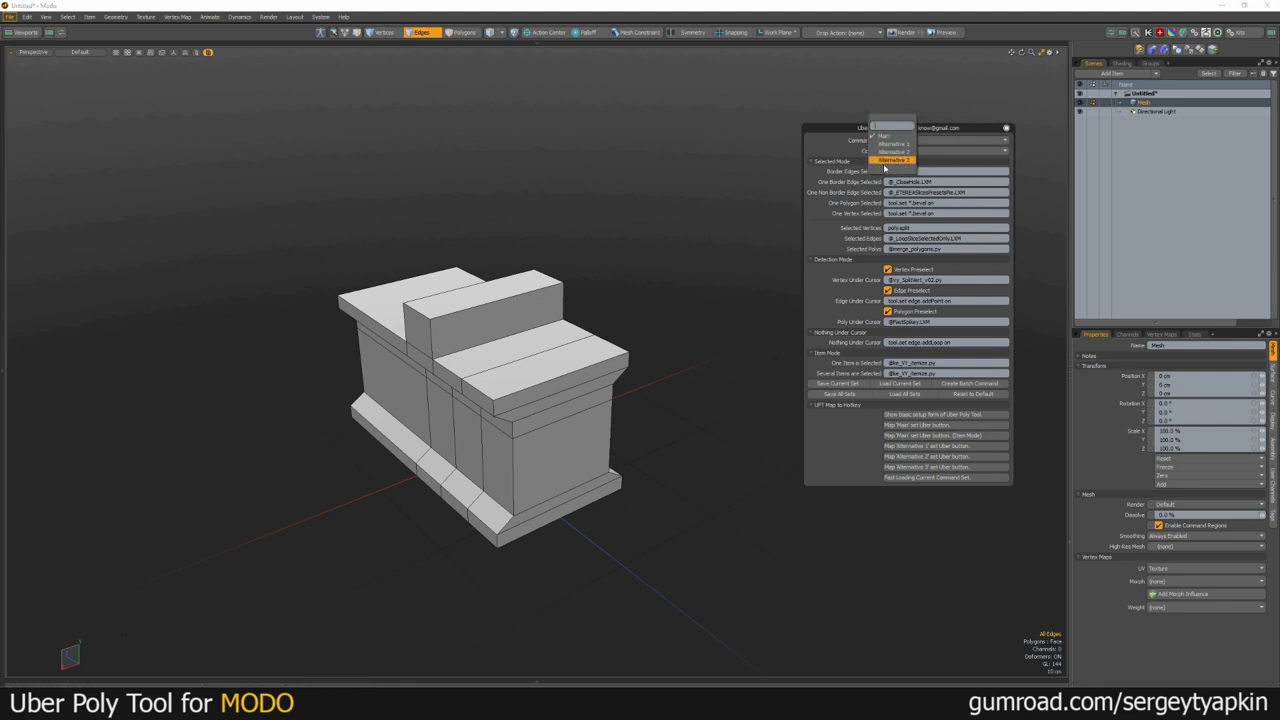
{"action": "left_click", "coordinate": [836, 146]}
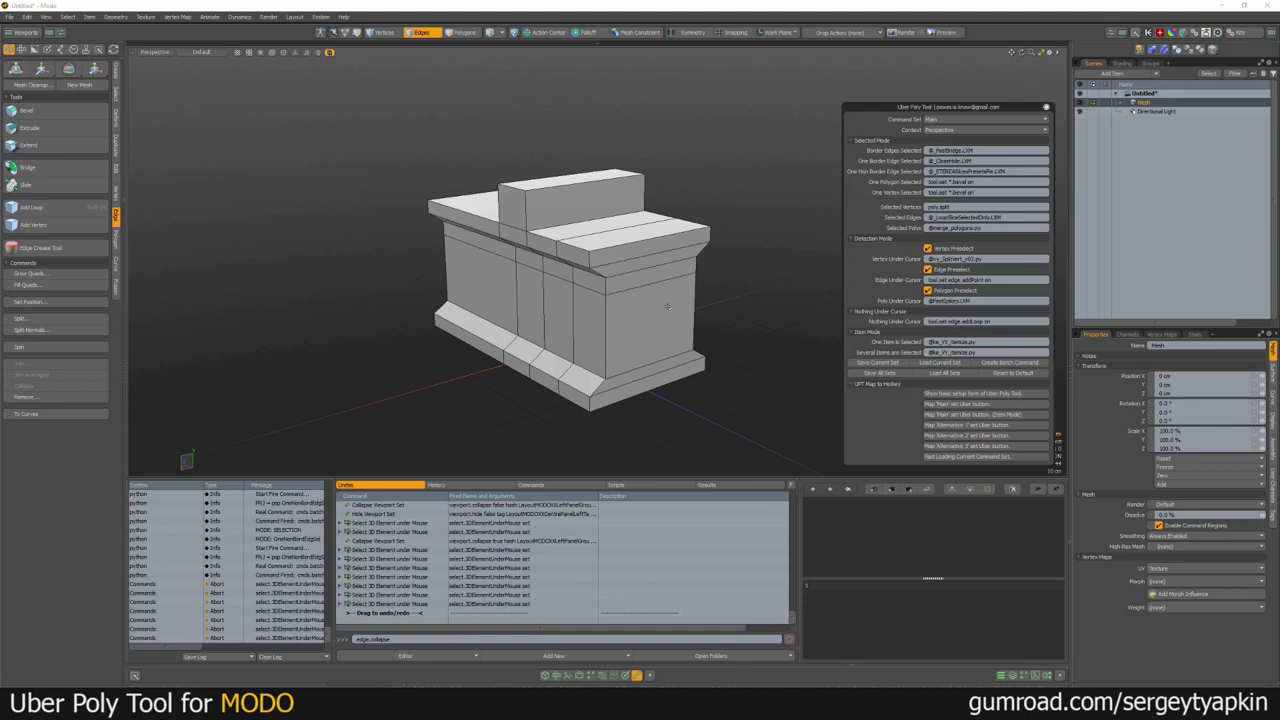
Step: Select the vertical corner edge of the side walls, extend the selection to its edge ring, and collapse it
{"action": "left_click", "coordinate": [610, 324]}
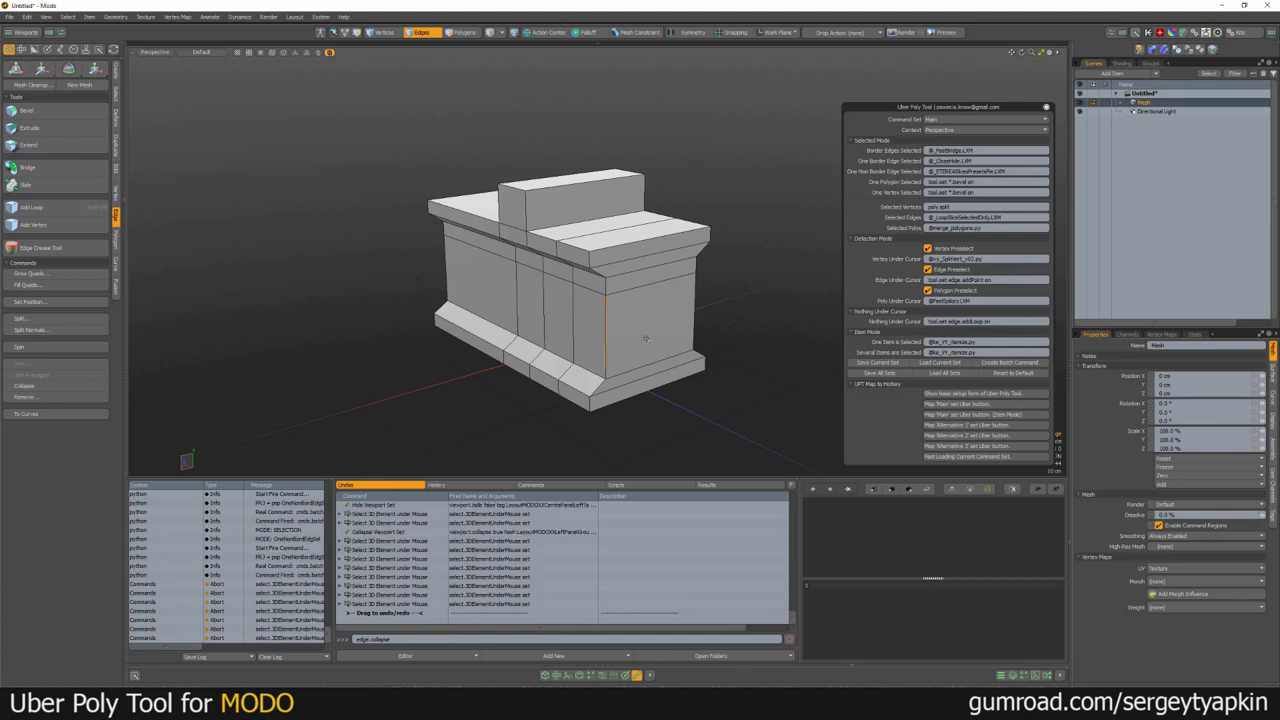
{"action": "key", "text": "alt+l"}
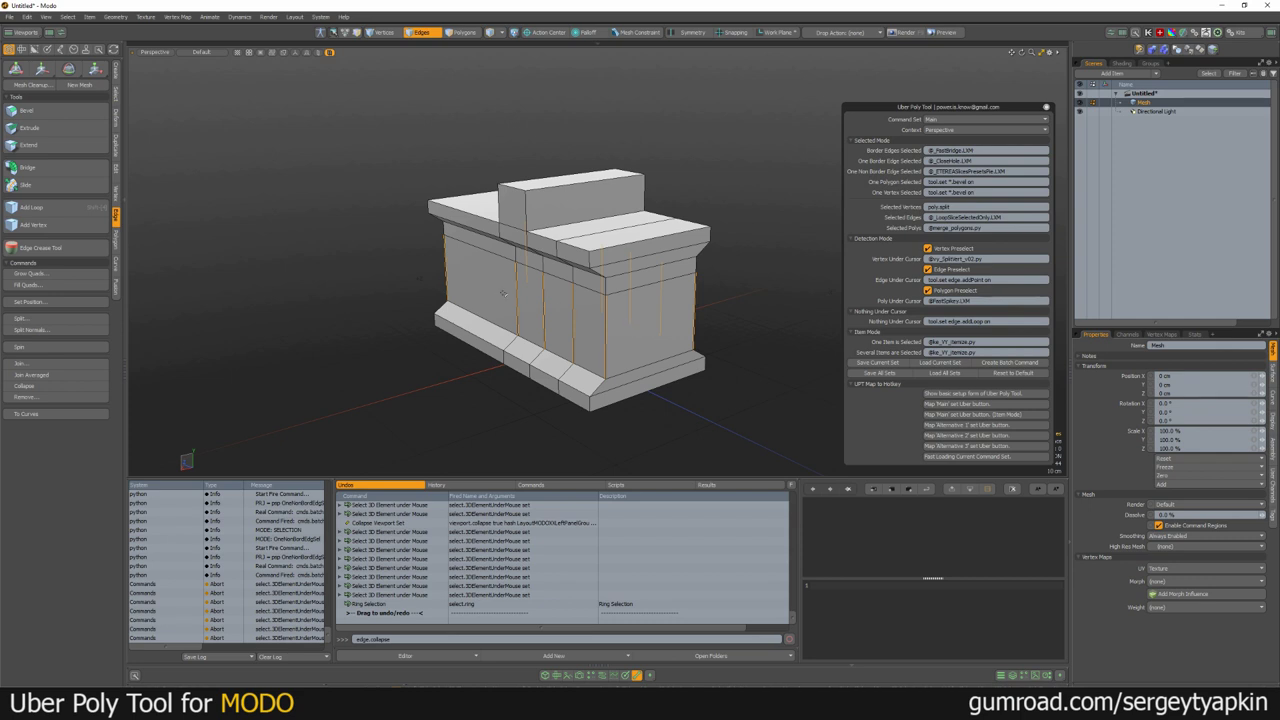
{"action": "left_click", "coordinate": [42, 386]}
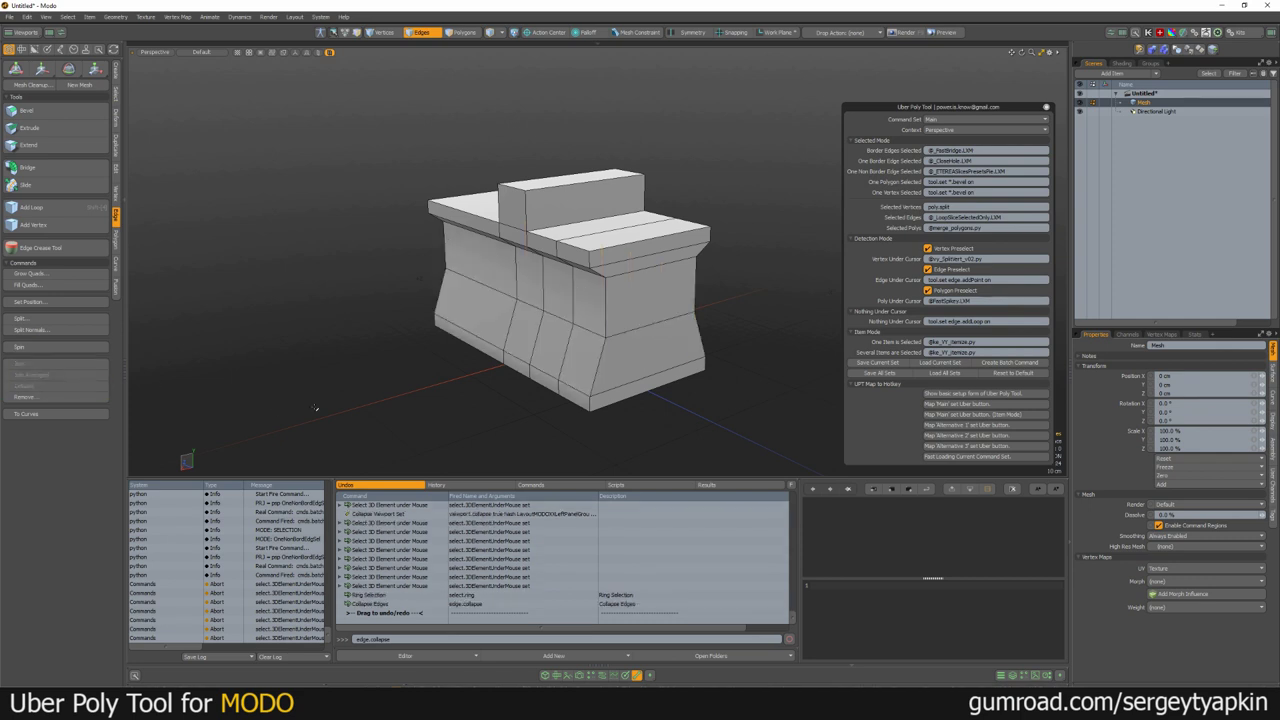
Step: Copy the select.ring and edge.collapse commands from the undo history into the script editor as two lines
{"action": "left_click", "coordinate": [418, 598]}
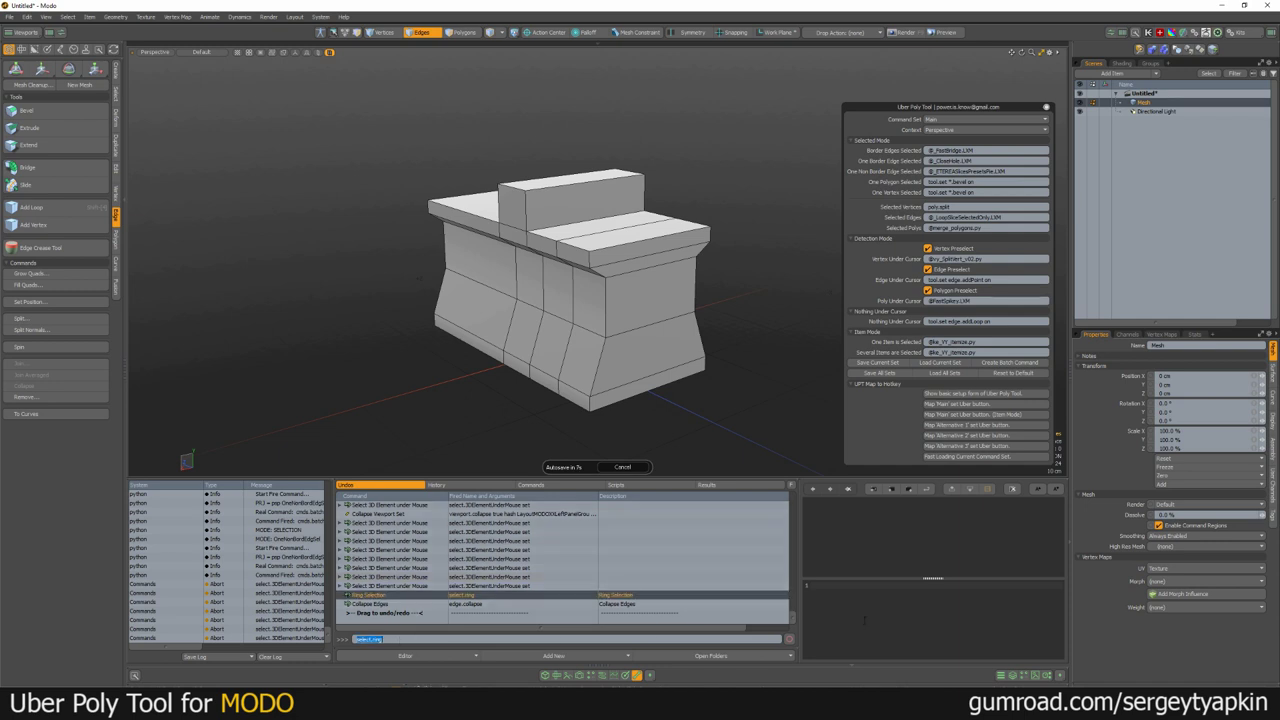
{"action": "left_click", "coordinate": [380, 604]}
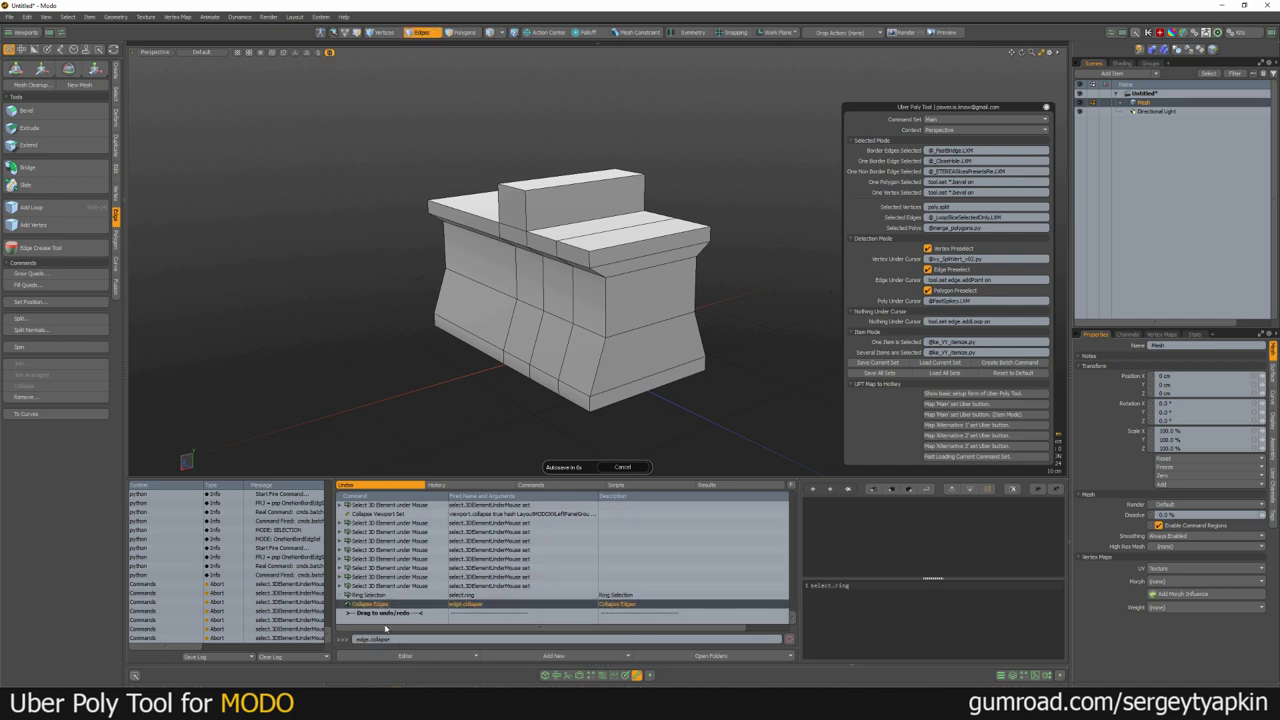
{"action": "left_click", "coordinate": [394, 638]}
{"action": "key", "text": "ctrl+c"}
{"action": "left_click", "coordinate": [815, 604]}
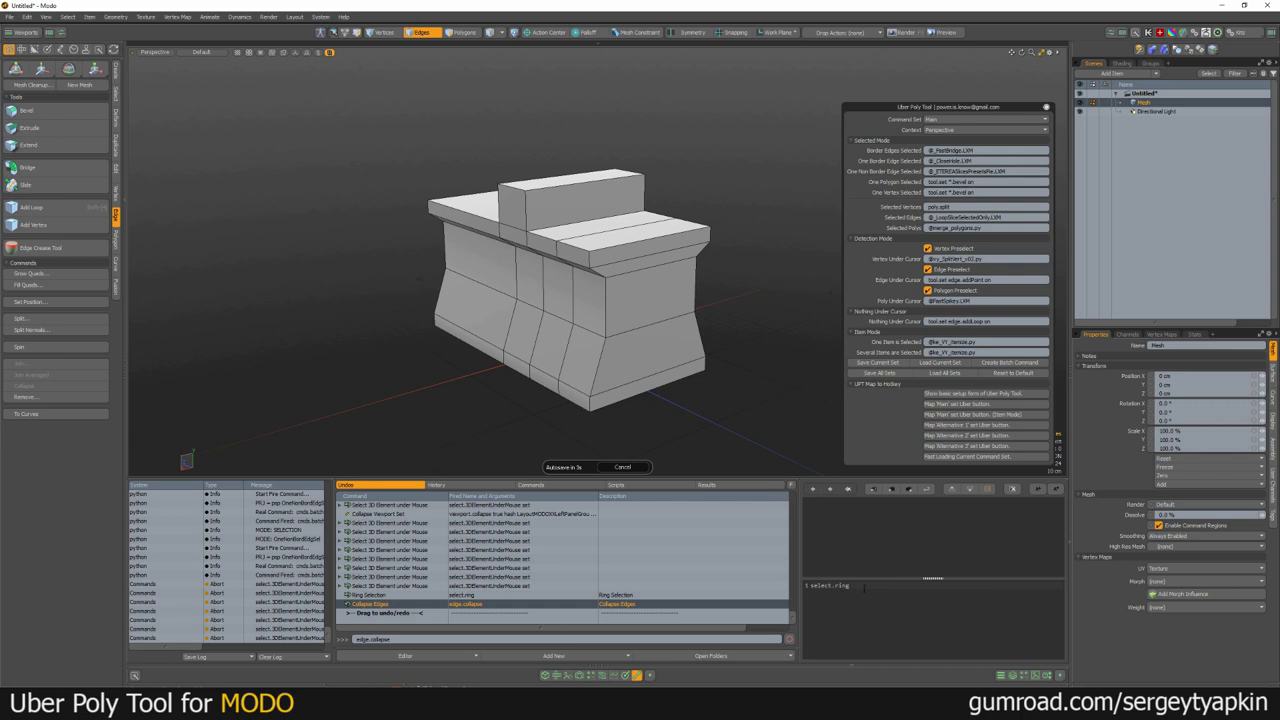
{"action": "key", "text": "ctrl+v"}
Step: Create a batch command from the select.ring and edge.collapse lines and assign it to One Non Border Edge Selected
{"action": "key", "text": "ctrl+a"}
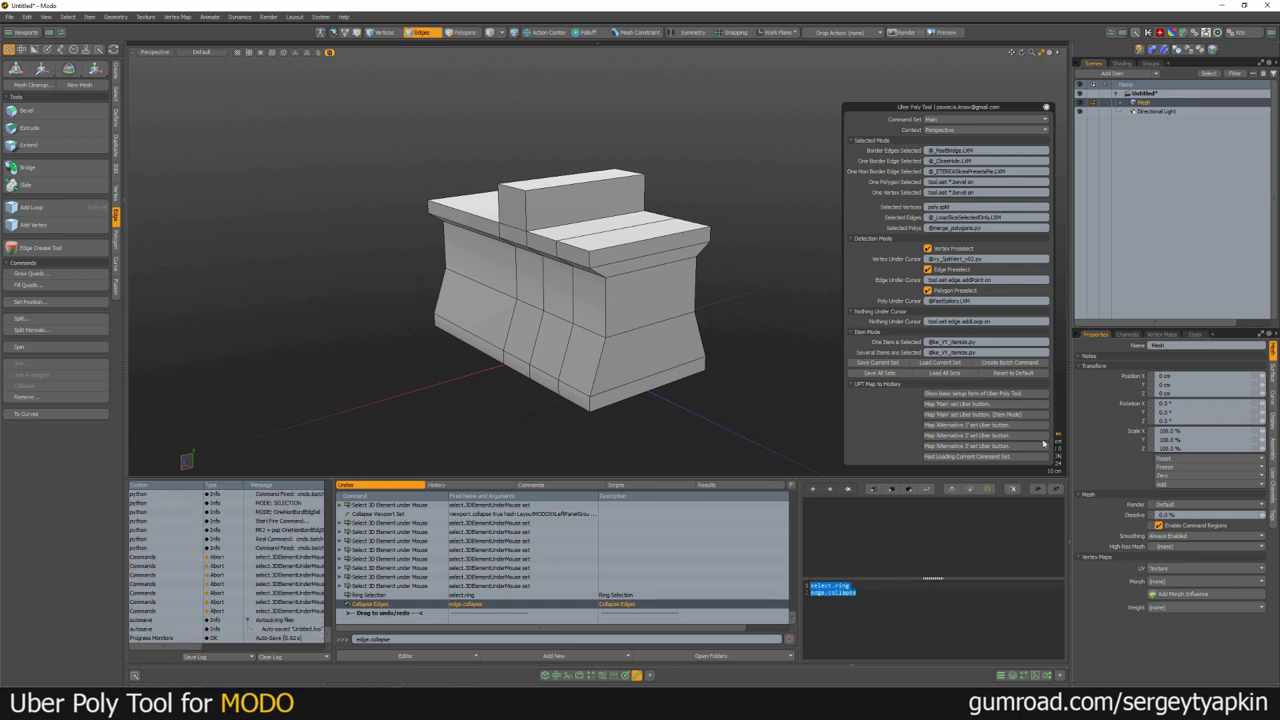
{"action": "left_click", "coordinate": [1026, 364]}
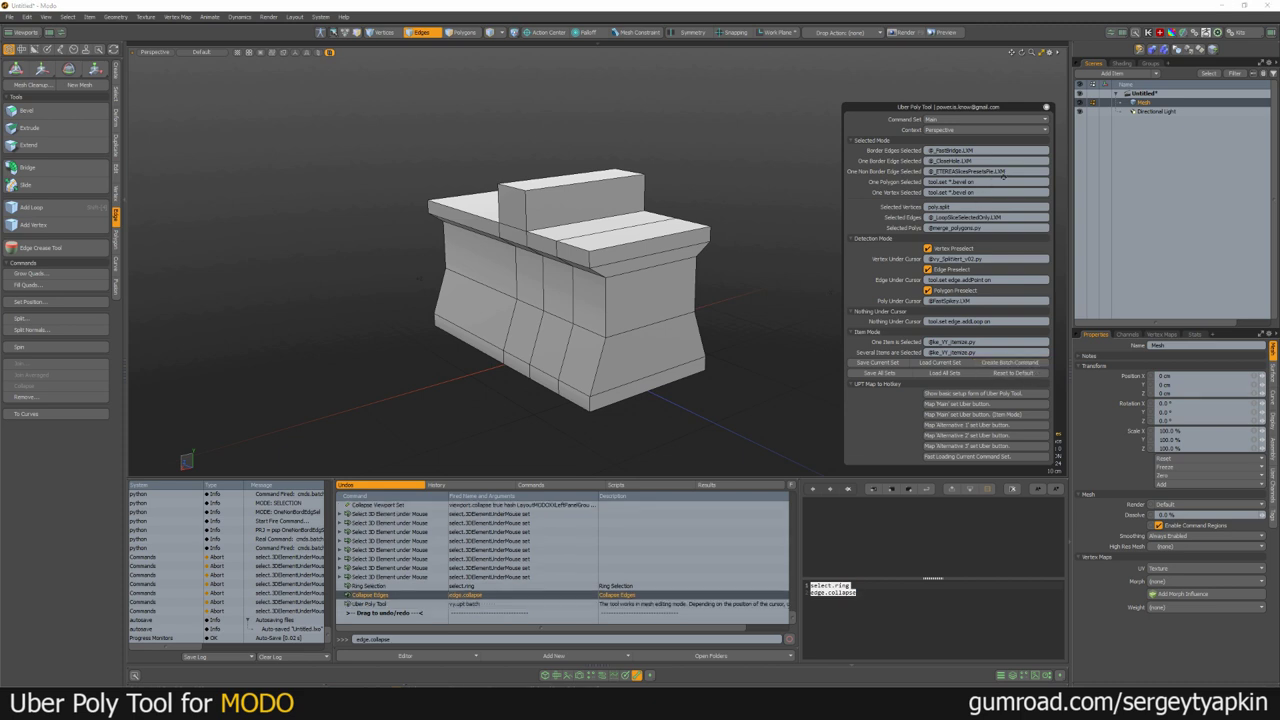
{"action": "left_click", "coordinate": [1017, 171]}
{"action": "type", "text": "<{uptBatch} c1:{select.ring} c2:{edge.collapse}"}
{"action": "double_click", "coordinate": [975, 171]}
{"action": "left_click", "coordinate": [975, 171]}
{"action": "left_click_drag", "start_coordinate": [760, 345], "coordinate": [728, 340], "text": "alt"}
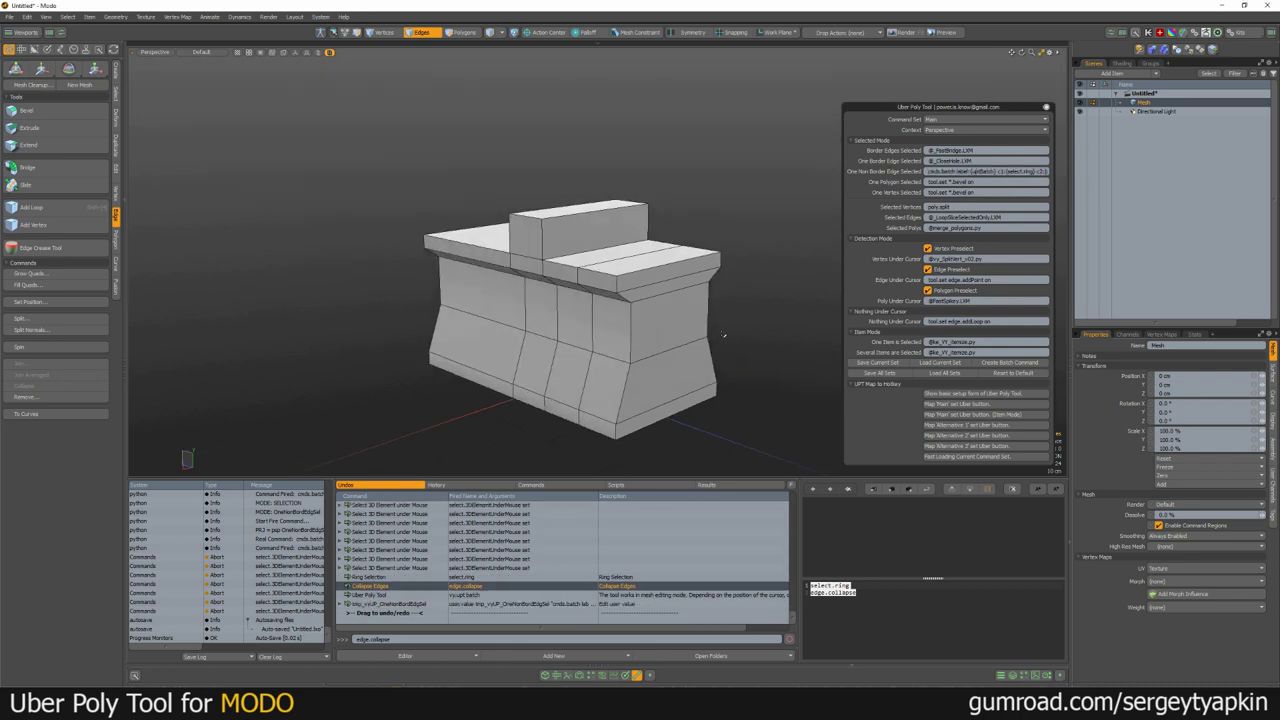
Step: Collapse two edge rings of the model by running the Uber Poly Tool batch command on one selected edge each
{"action": "left_click", "coordinate": [560, 284]}
{"action": "key", "text": "c"}
{"action": "key", "text": "c"}
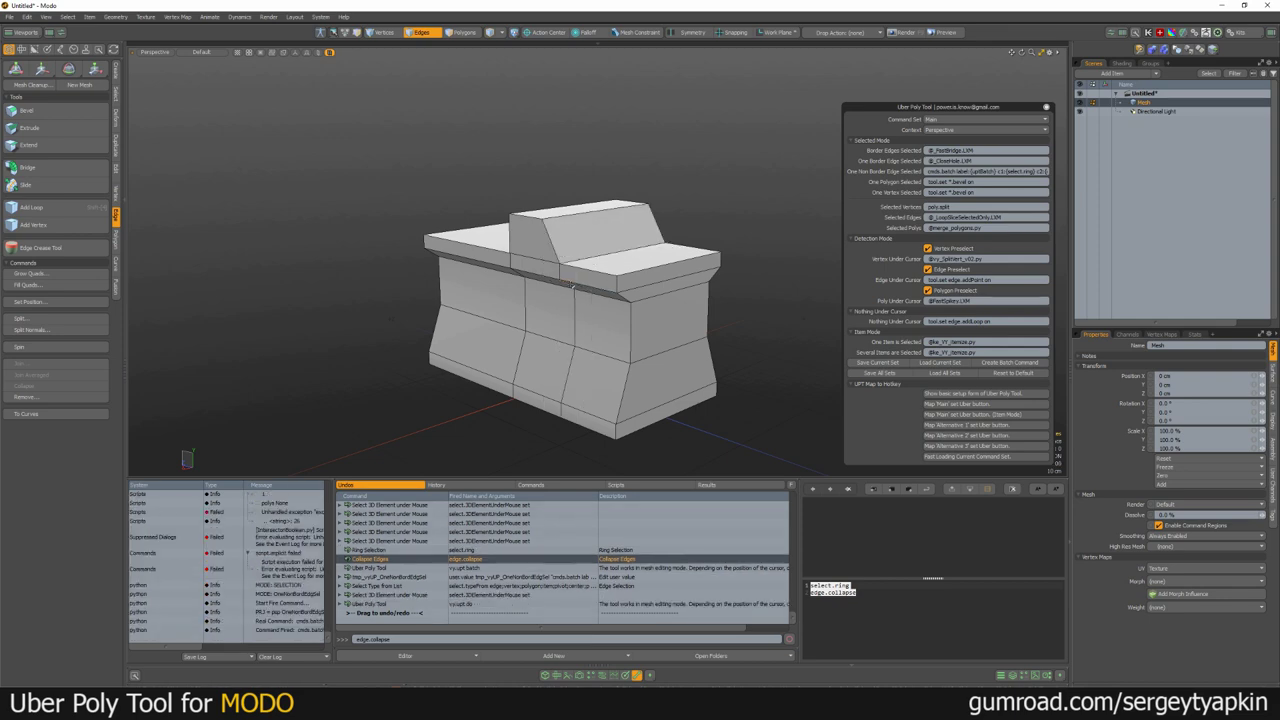
{"action": "left_click_drag", "start_coordinate": [594, 258], "coordinate": [632, 268], "text": "alt"}
{"action": "mouse_move", "coordinate": [636, 350]}
{"action": "left_mouse_down", "text": "alt"}
{"action": "mouse_move", "coordinate": [613, 351]}
{"action": "mouse_move", "coordinate": [606, 329]}
{"action": "mouse_move", "coordinate": [618, 348]}
{"action": "left_mouse_up", "text": "alt"}
{"action": "left_click", "coordinate": [599, 313]}
{"action": "key", "text": "c"}
{"action": "left_click_drag", "start_coordinate": [618, 348], "coordinate": [587, 326], "text": "alt"}
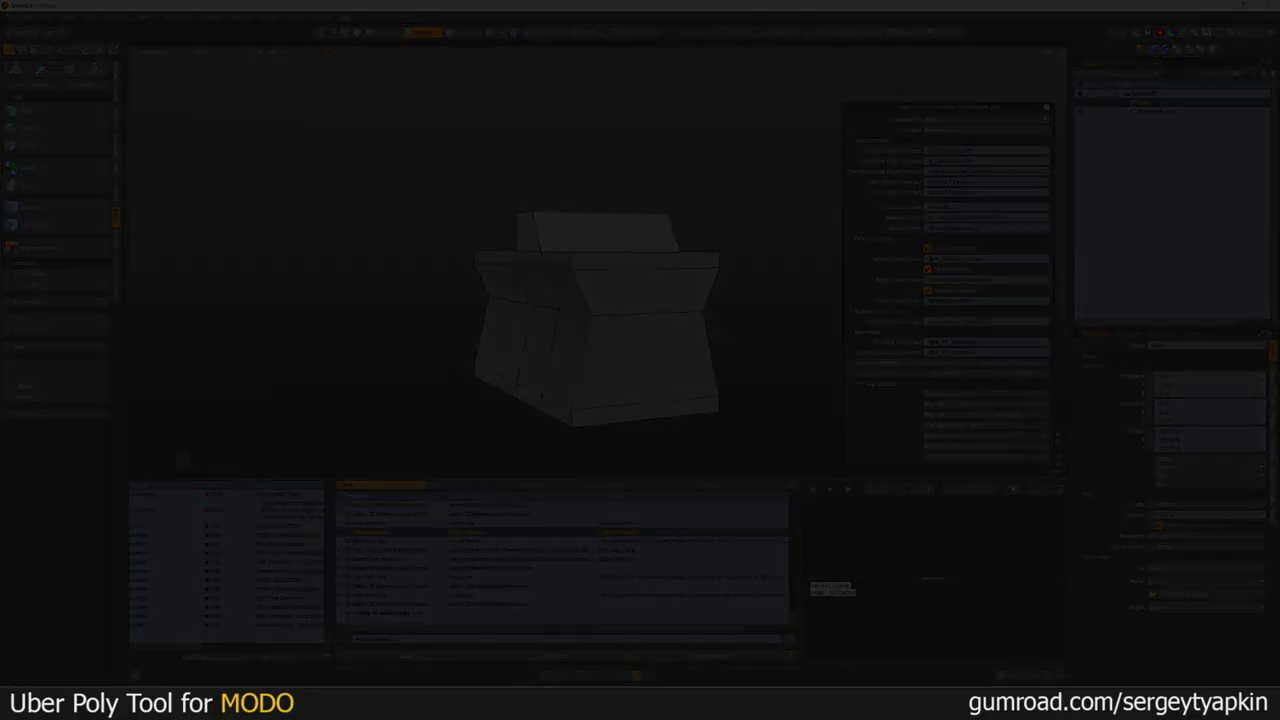